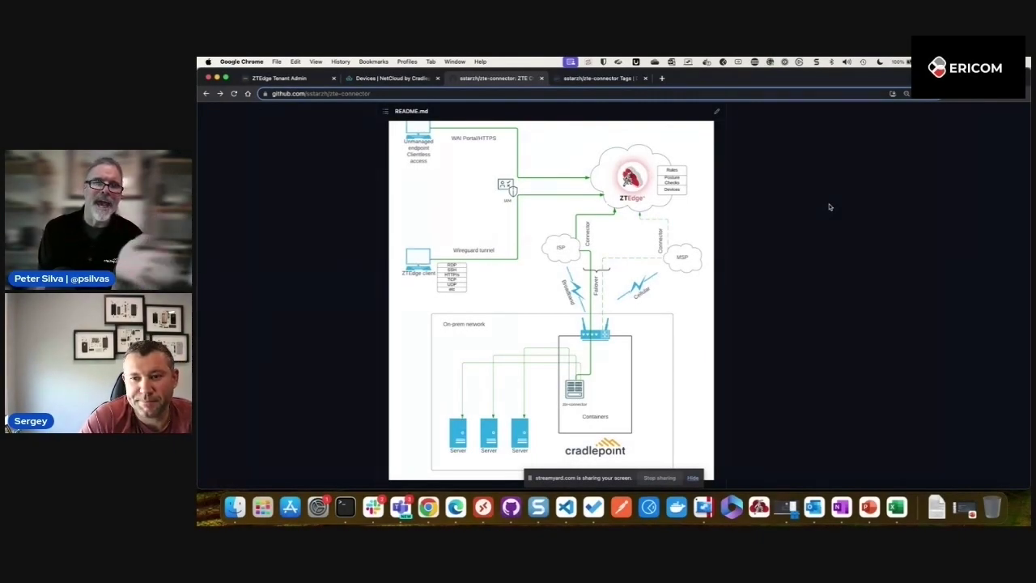
Step: Open the R1900-1c4 router's container Projects page and scroll through its empty project table
click(374, 78)
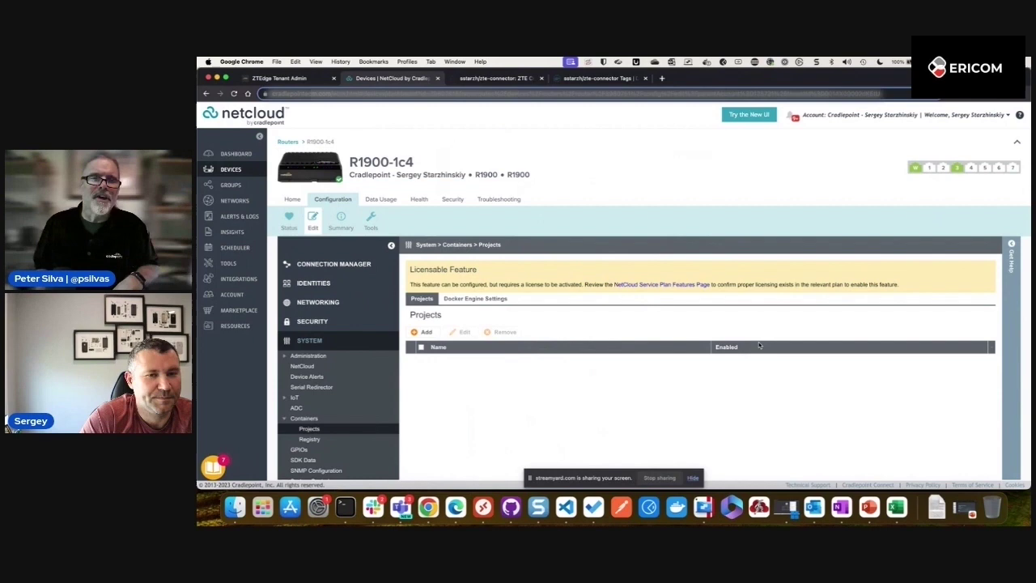
scroll(758, 342, down, 1)
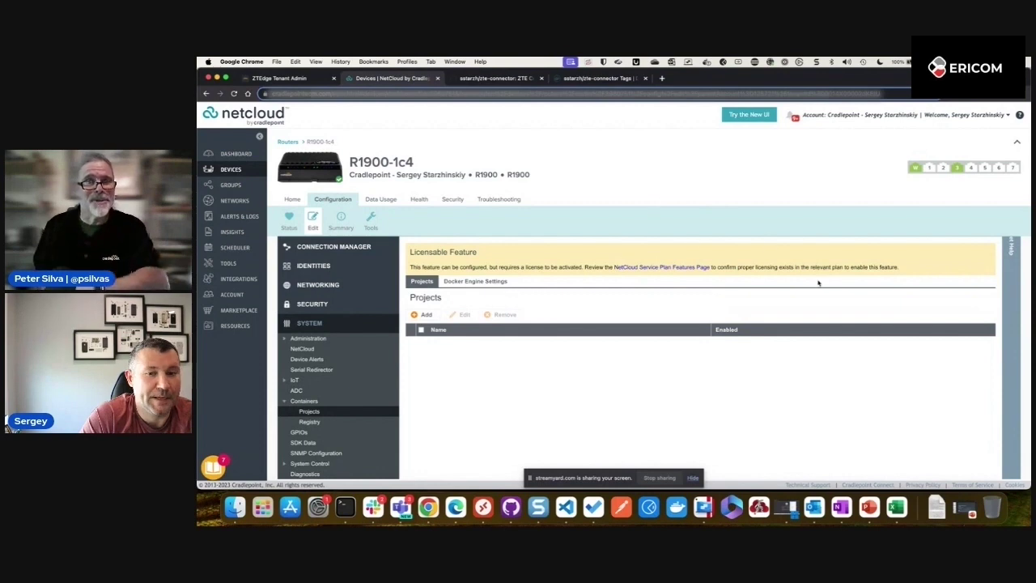
scroll(740, 289, down, 1)
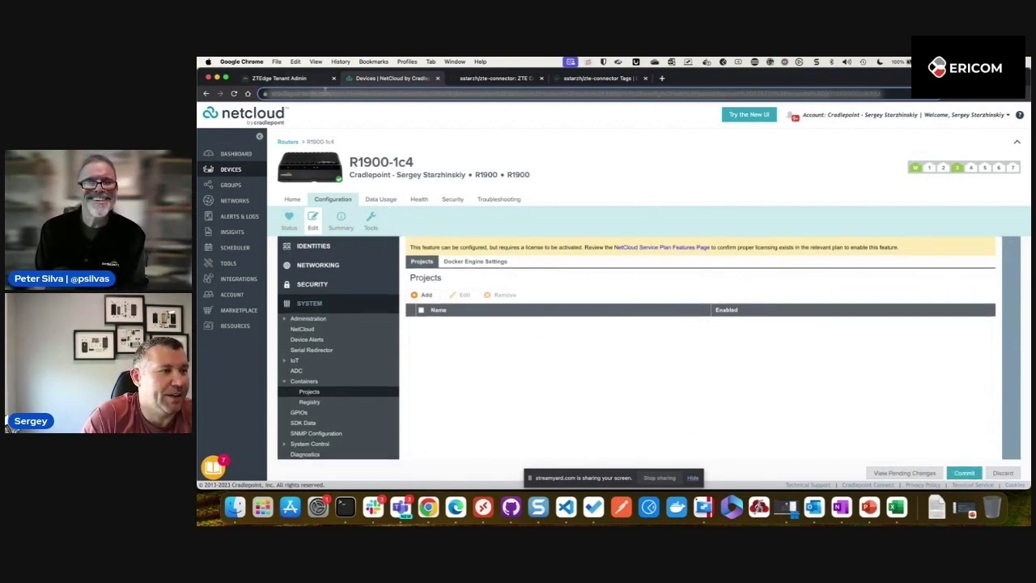
scroll(599, 279, up, 1)
Step: Start a new ZTEdge connector named juiceshop with LAN subnet 192.168.0.0/24
key(ctrl+shift+Tab)
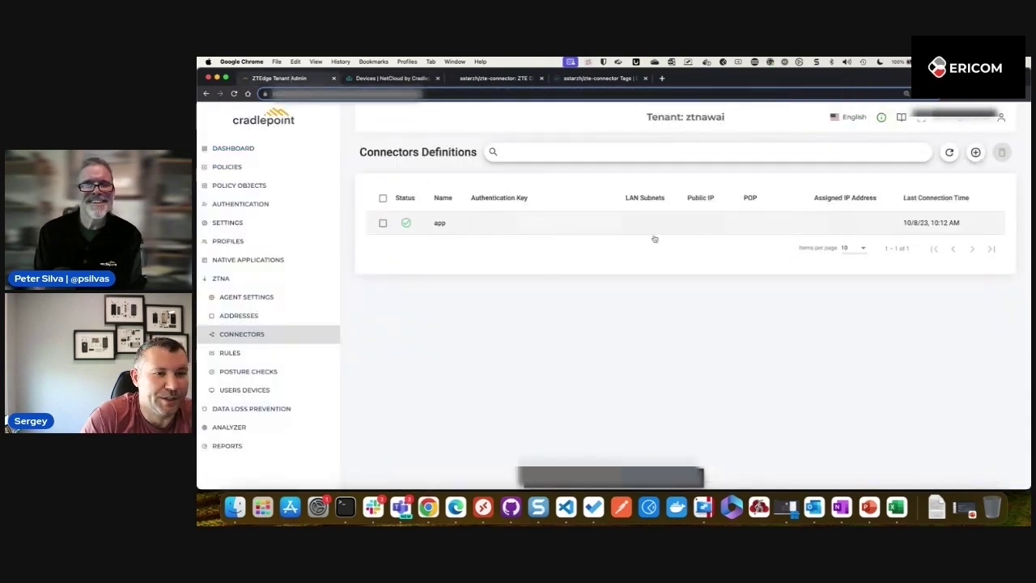
click(949, 152)
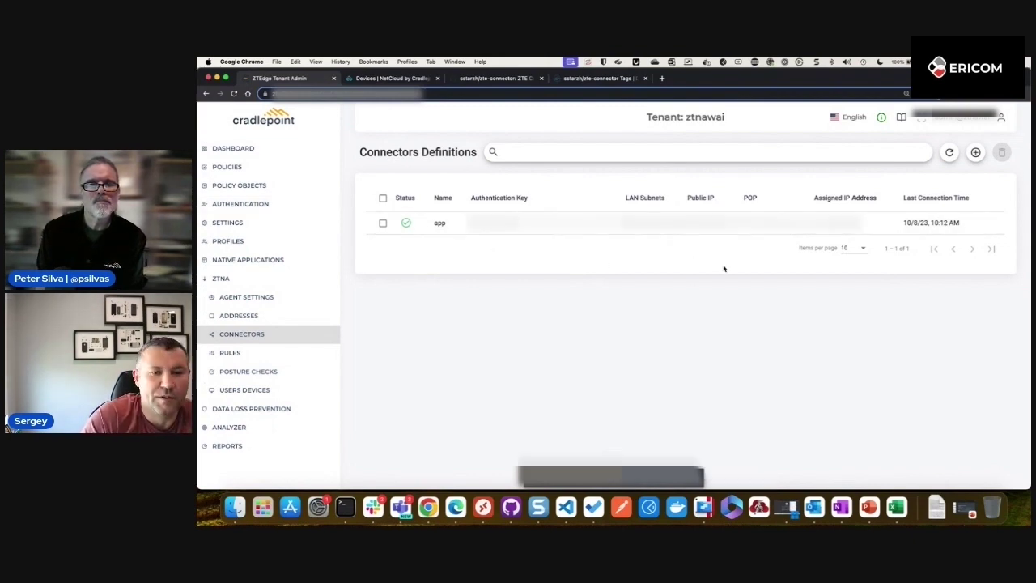
click(975, 152)
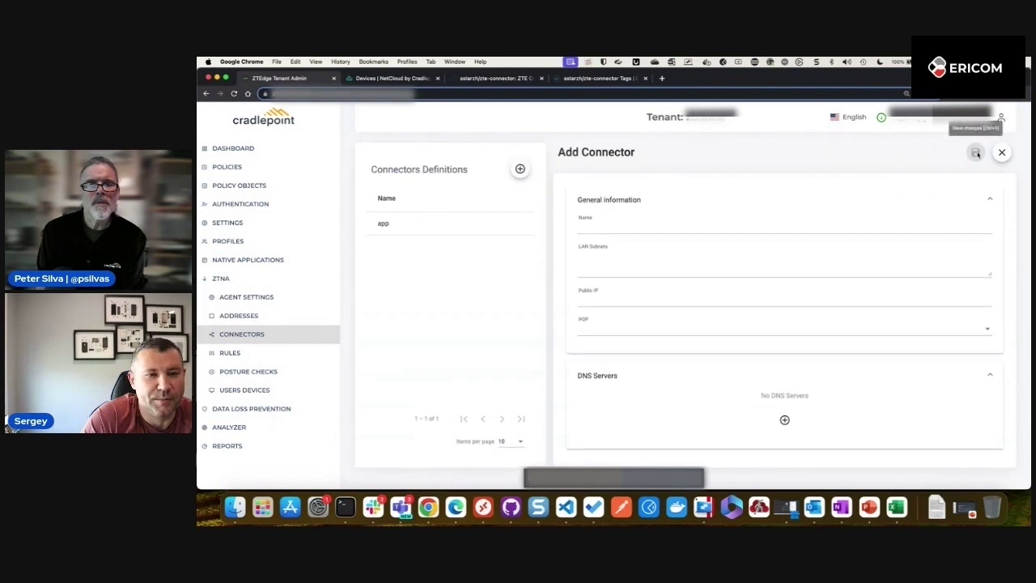
click(690, 228)
text(jal)
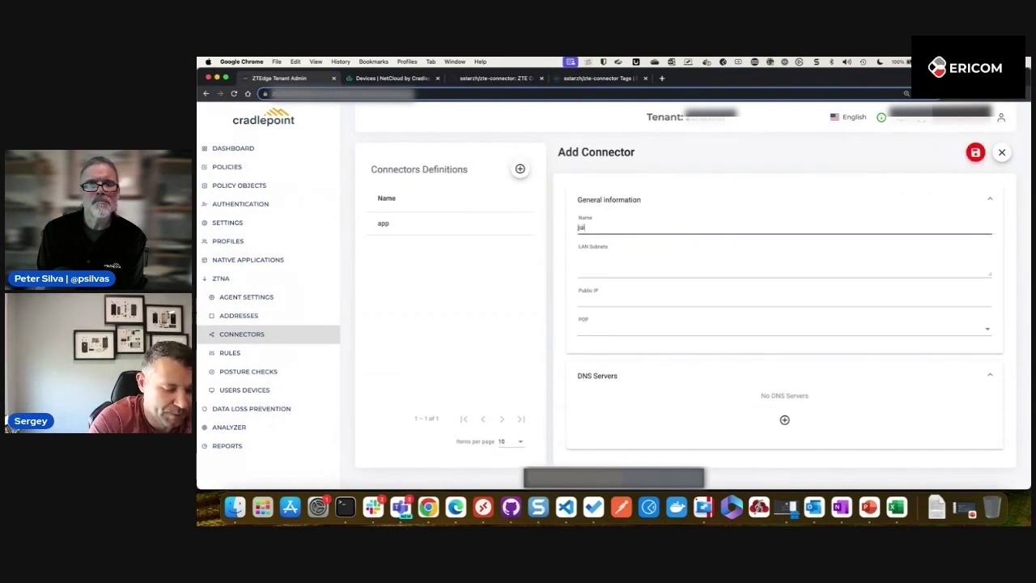
click(702, 262)
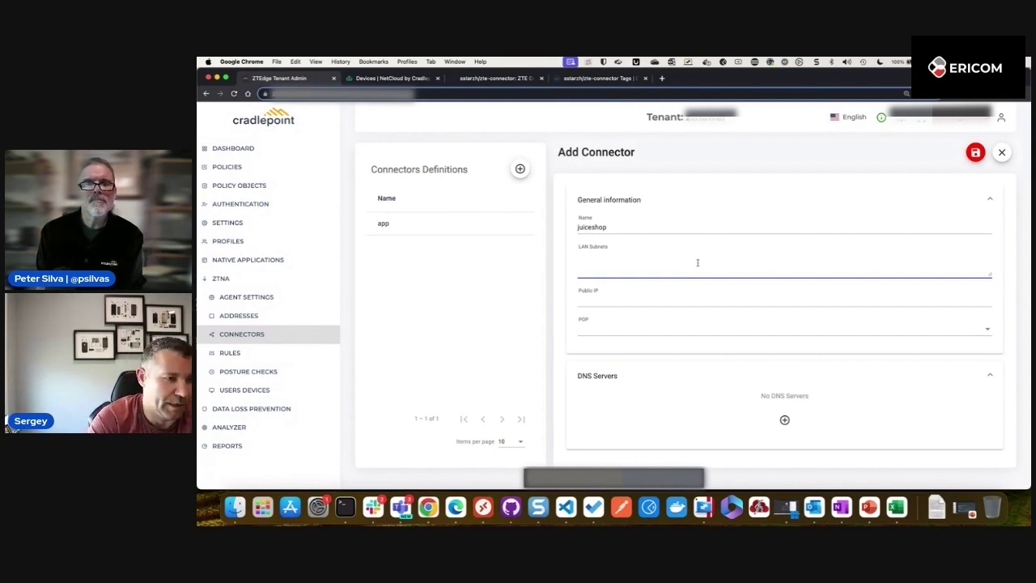
text(192.168)
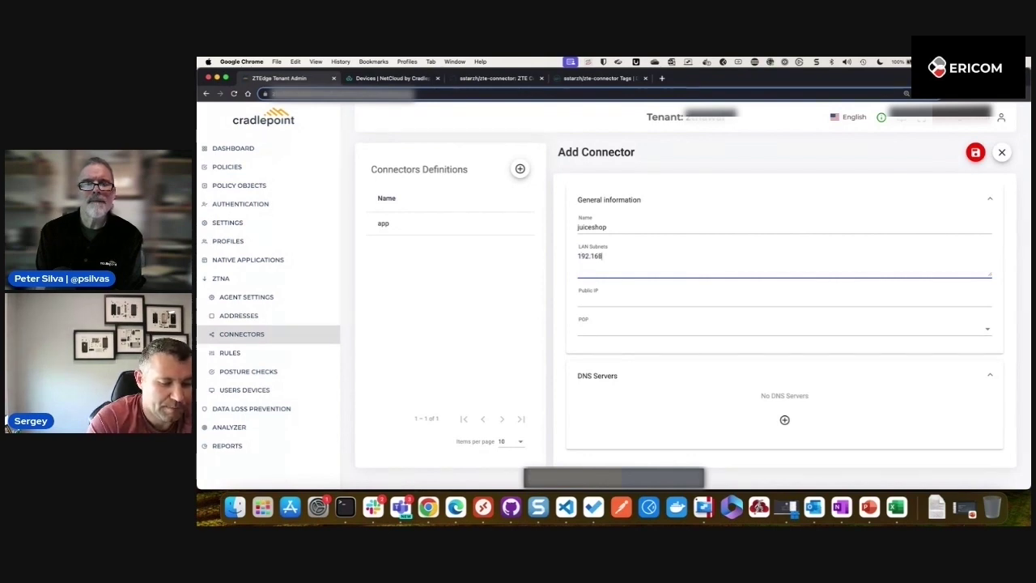
text(.0.0/24)
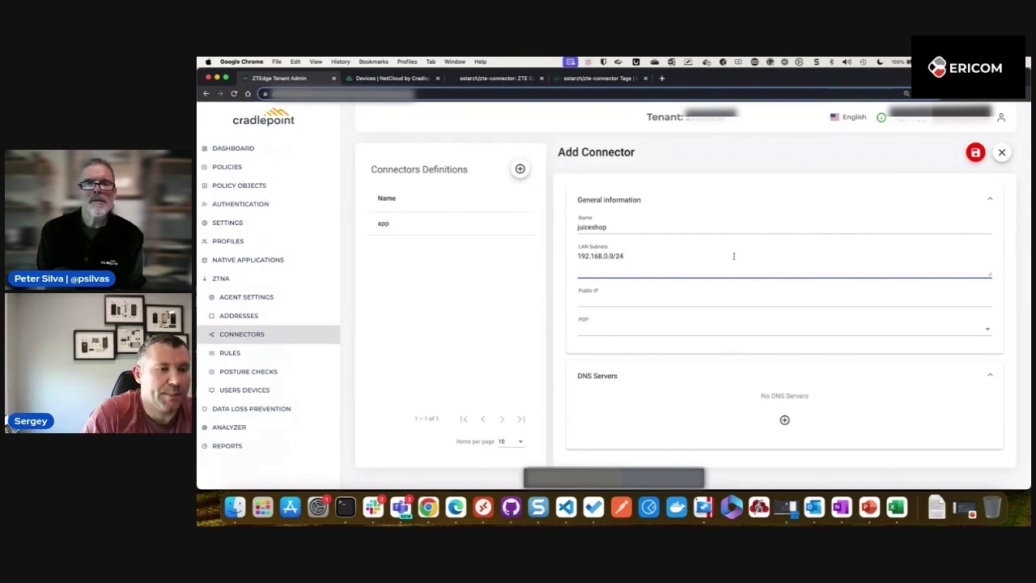
Step: Set public IP 0.0.0.0 and POP us-ashburn-1@OCI, then save the juiceshop connector
drag(628, 255, 567, 259)
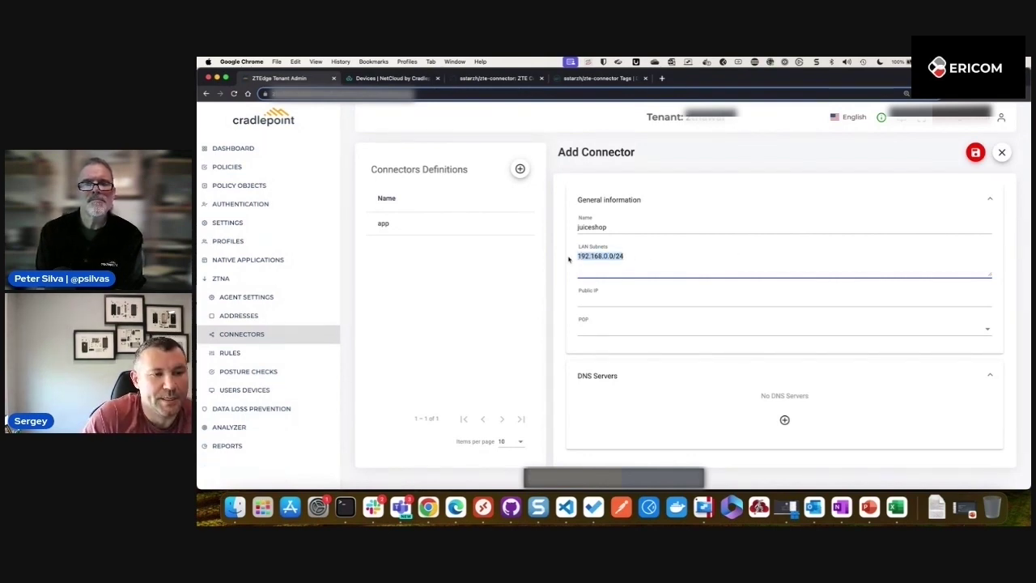
click(644, 255)
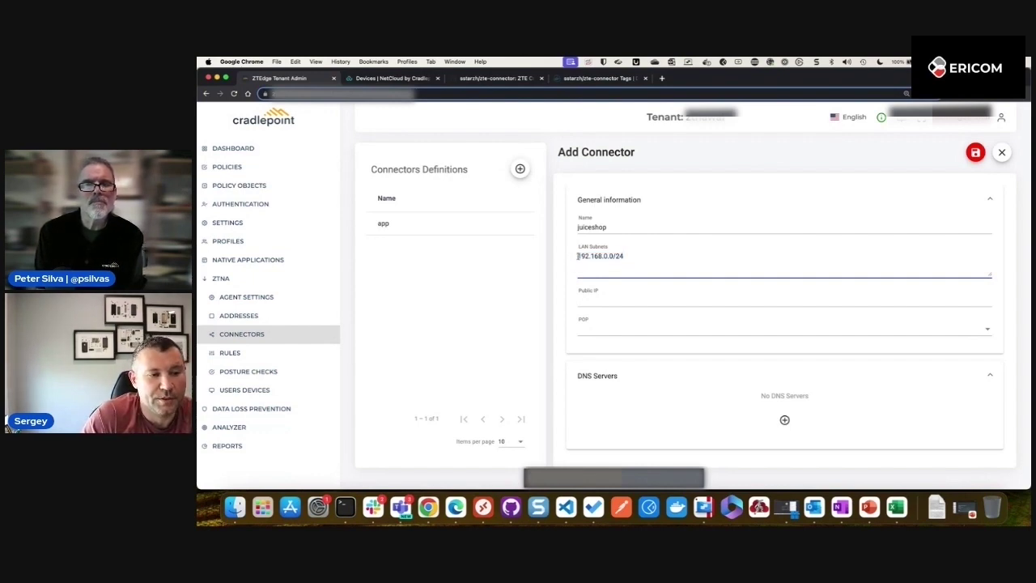
drag(576, 255, 627, 256)
click(631, 256)
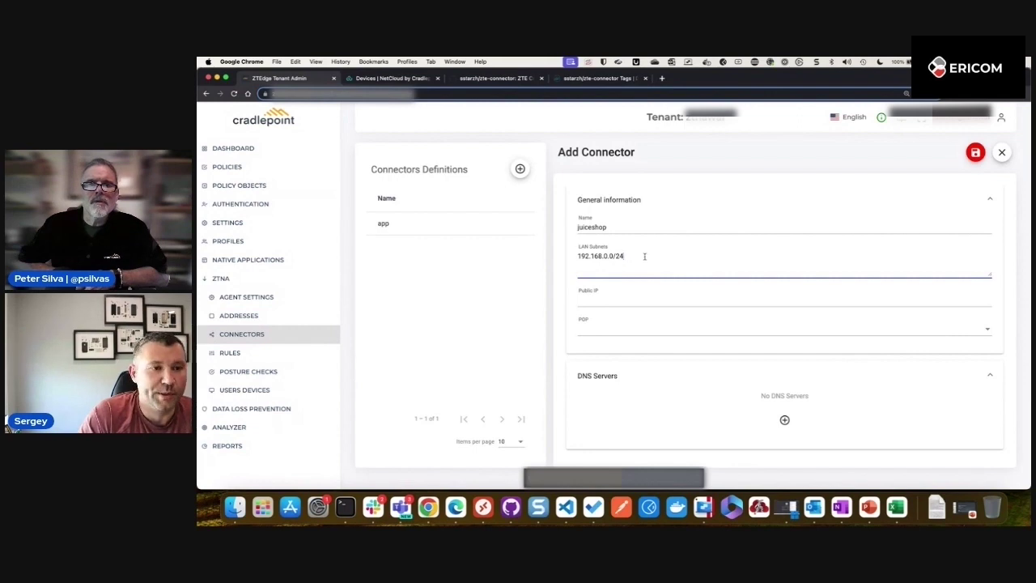
click(616, 298)
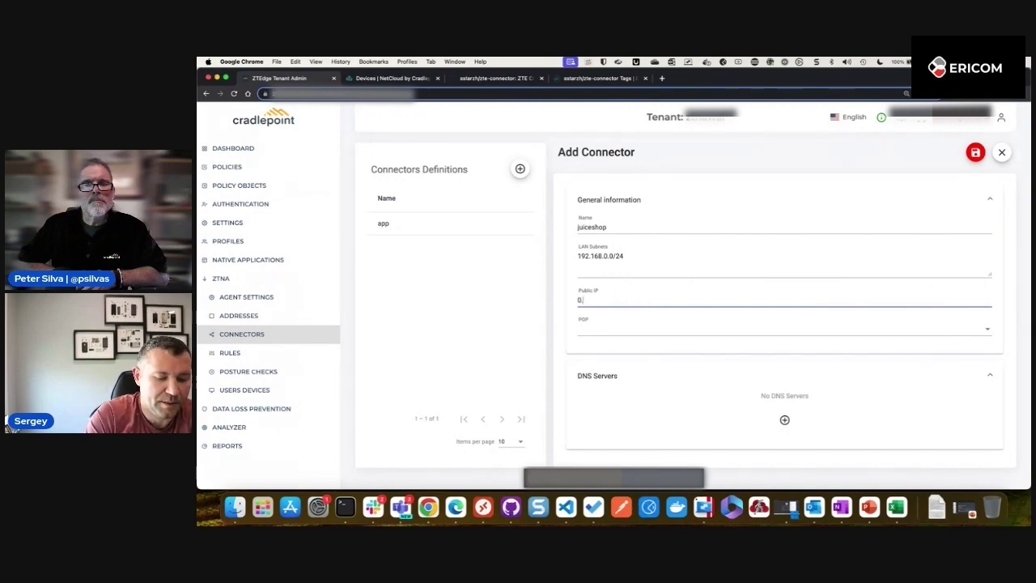
click(670, 324)
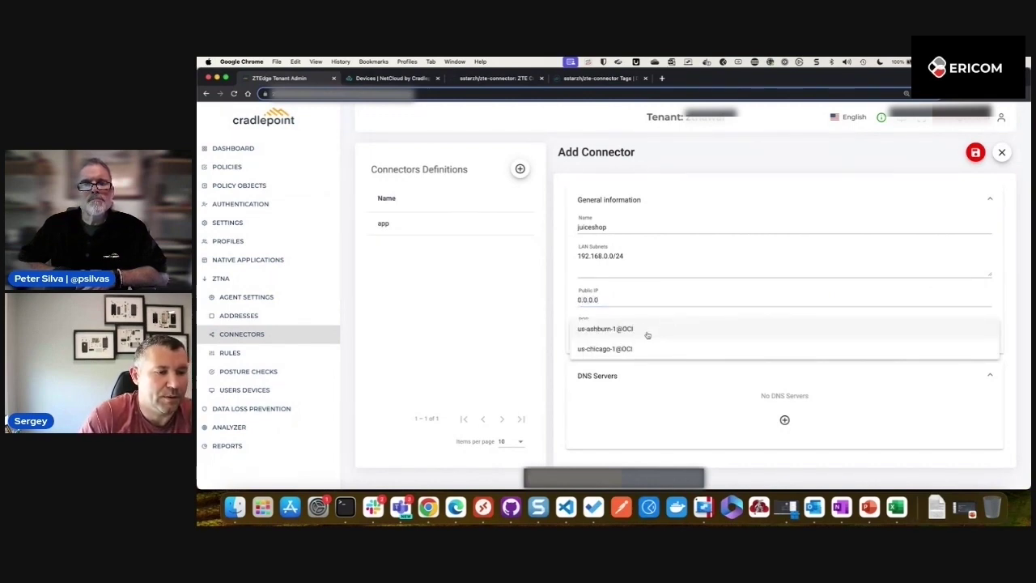
click(646, 334)
click(975, 152)
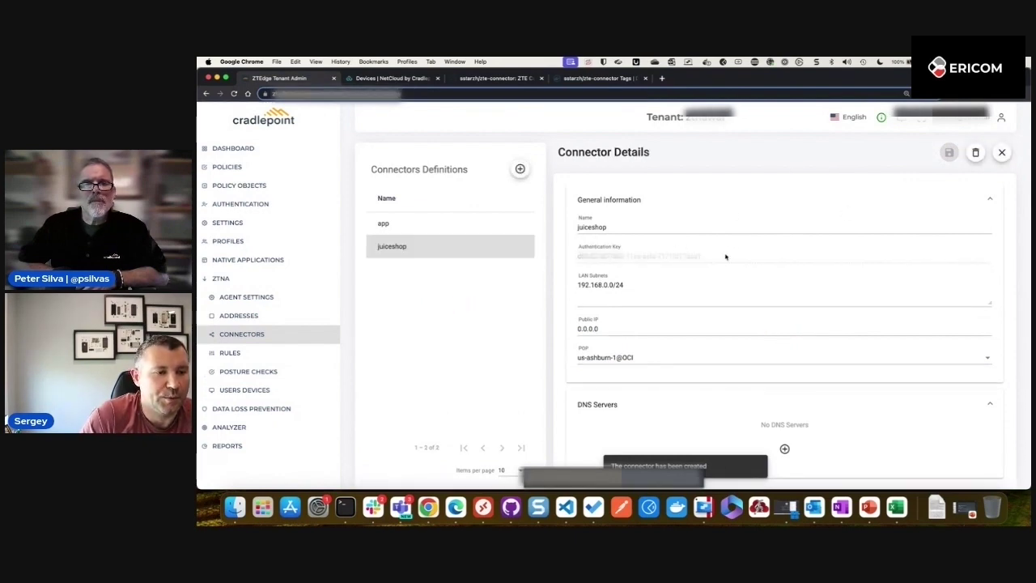
Step: Copy the juiceshop authentication key, close its details and refresh the connectors list
drag(719, 258, 576, 256)
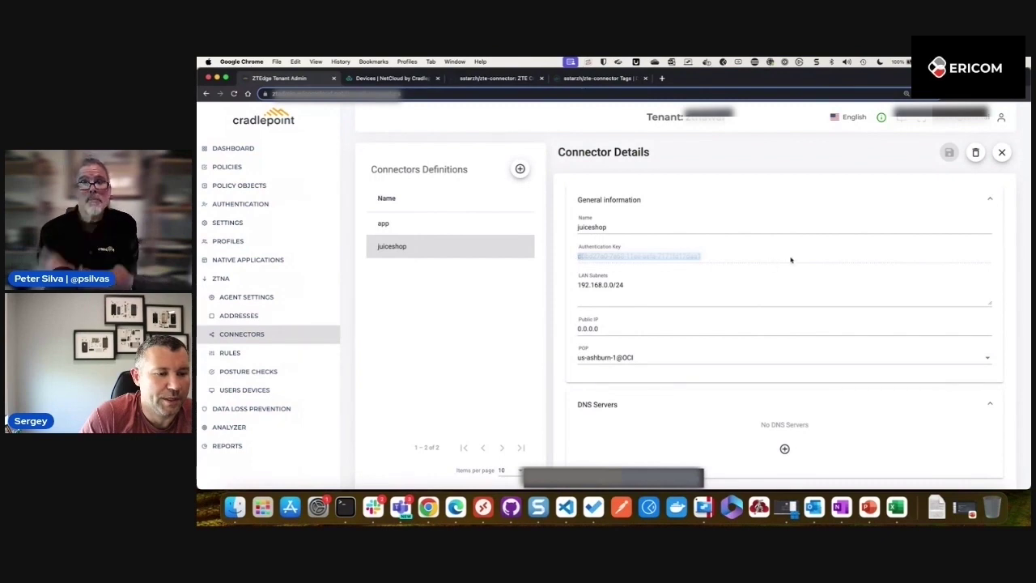
key(super+c)
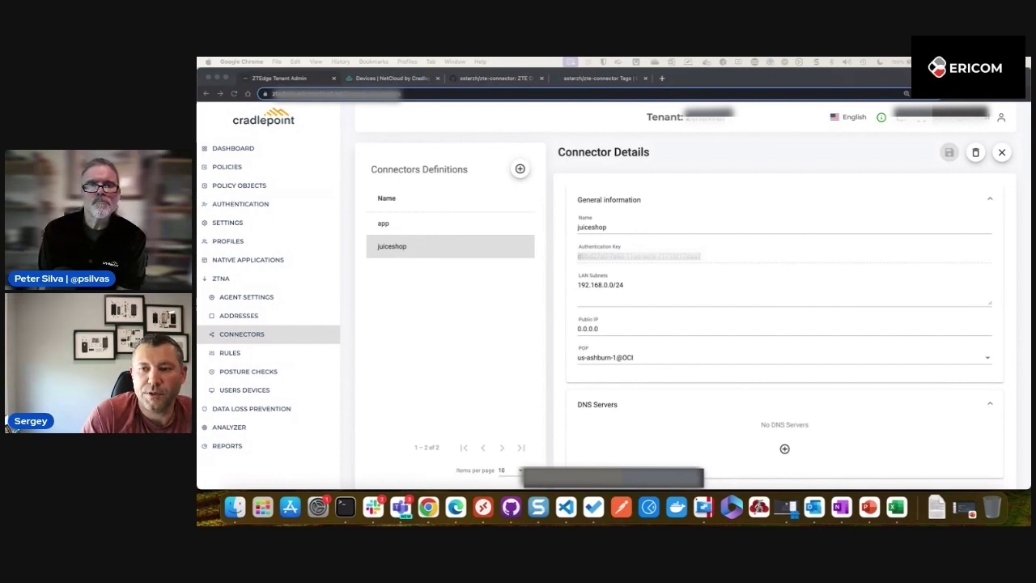
click(1002, 153)
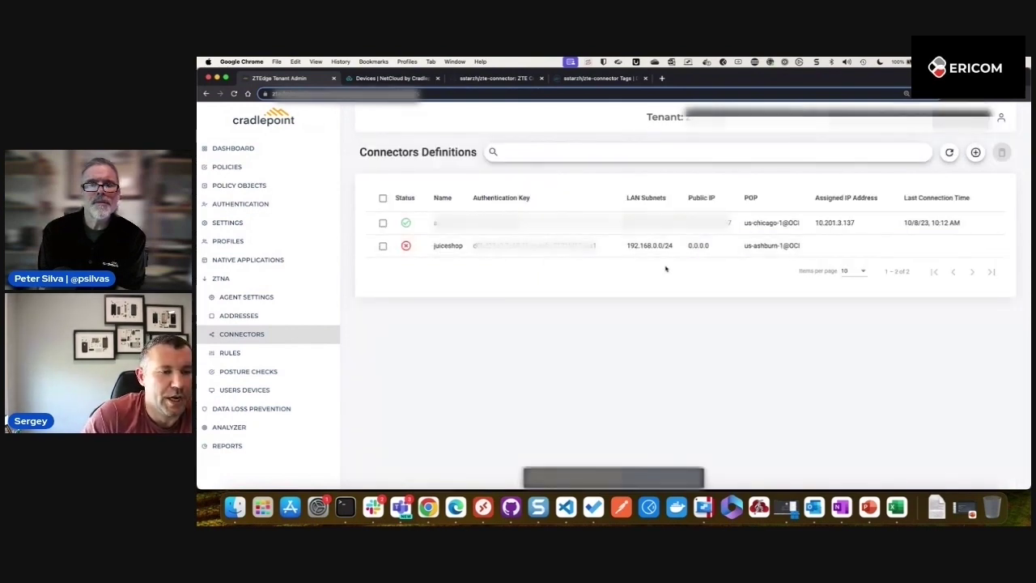
click(949, 152)
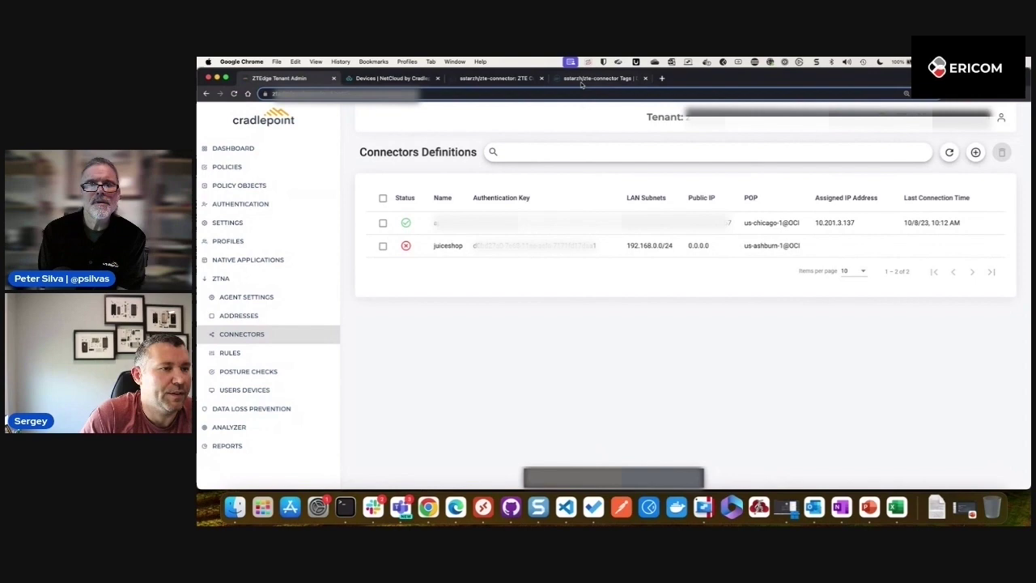
Step: Add a new container project on the R1900-1c4 router and show its empty Compose editor
click(391, 78)
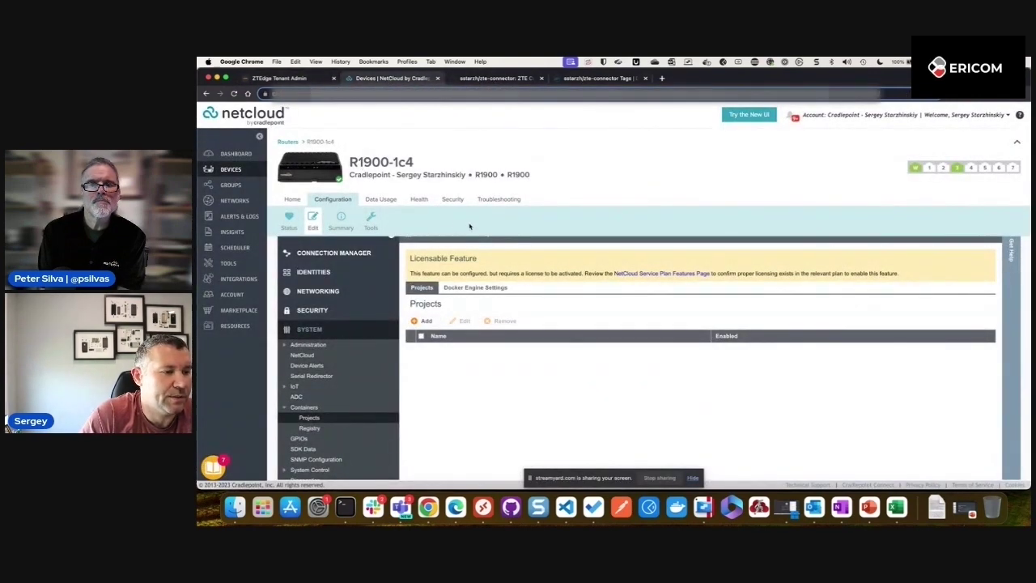
scroll(356, 323, down, 1)
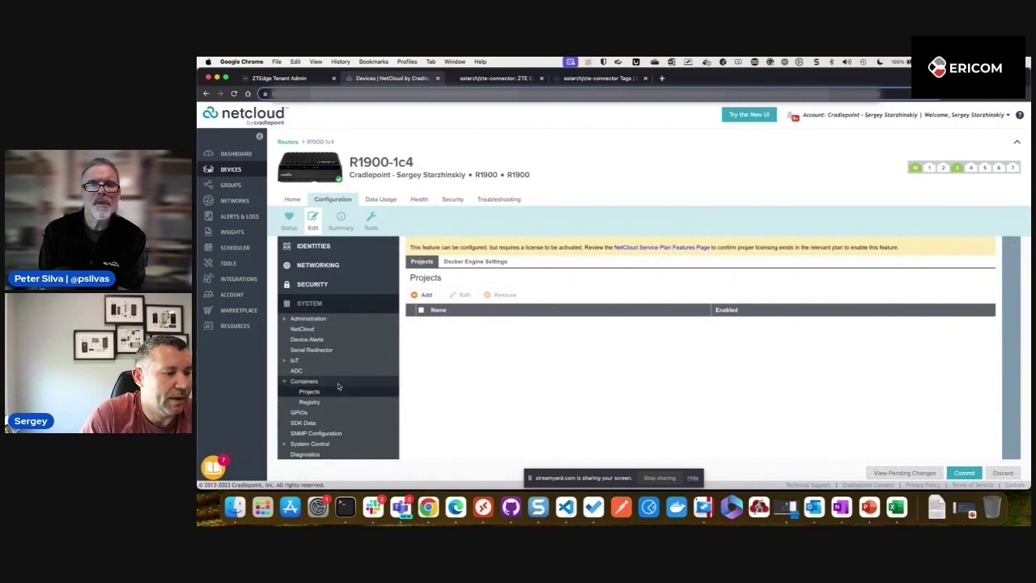
click(319, 304)
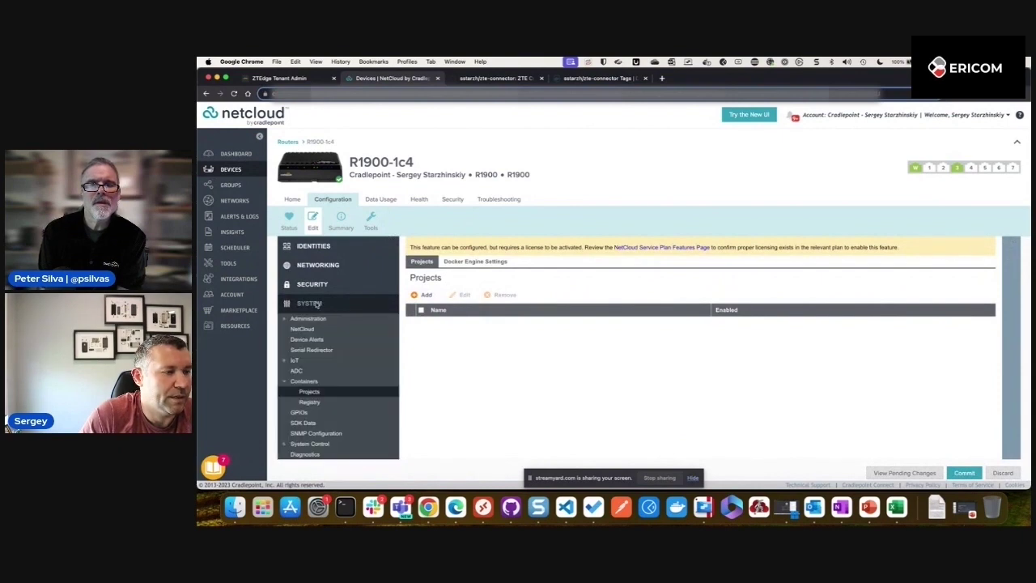
click(314, 390)
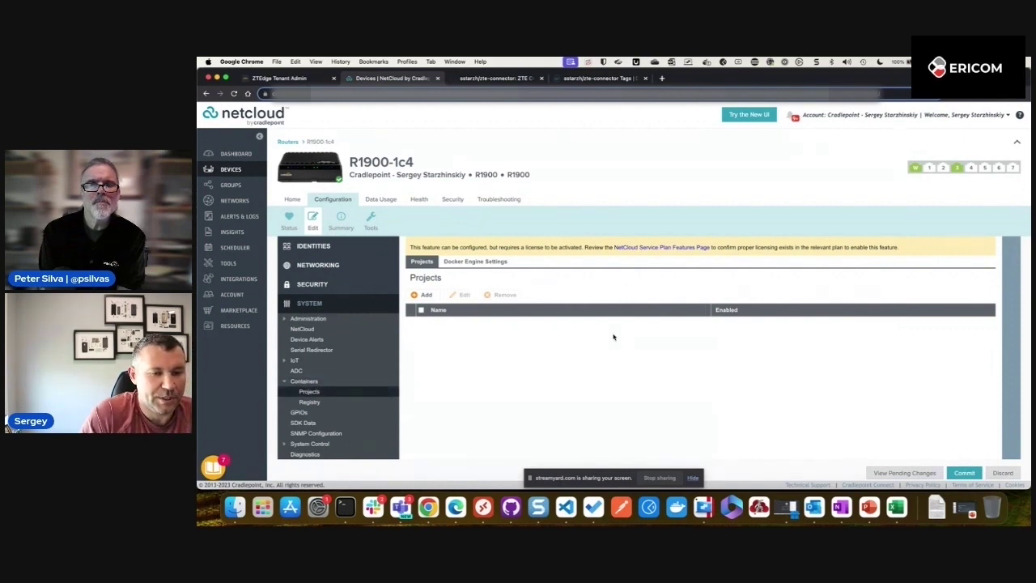
scroll(581, 281, up, 1)
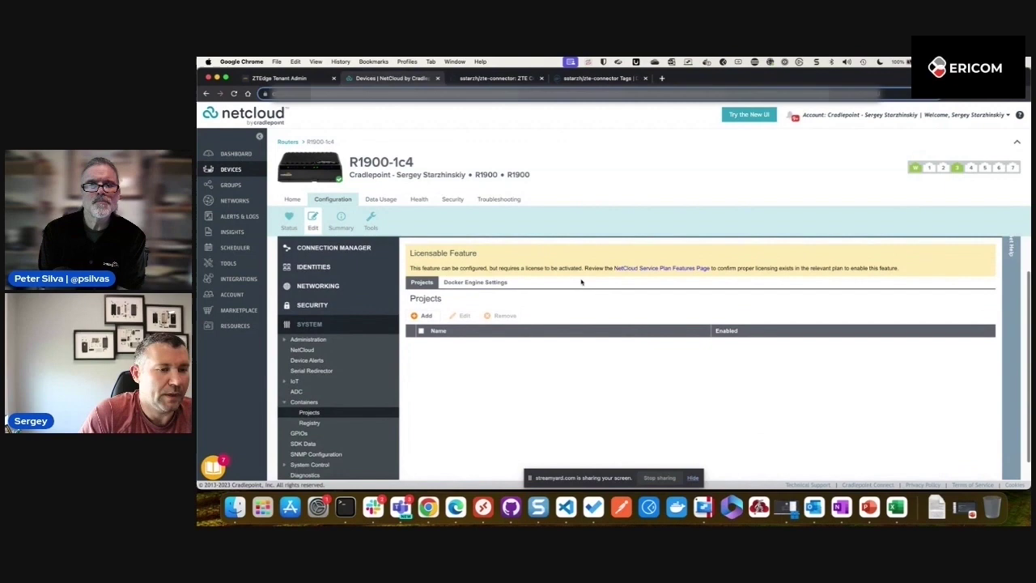
scroll(526, 328, down, 1)
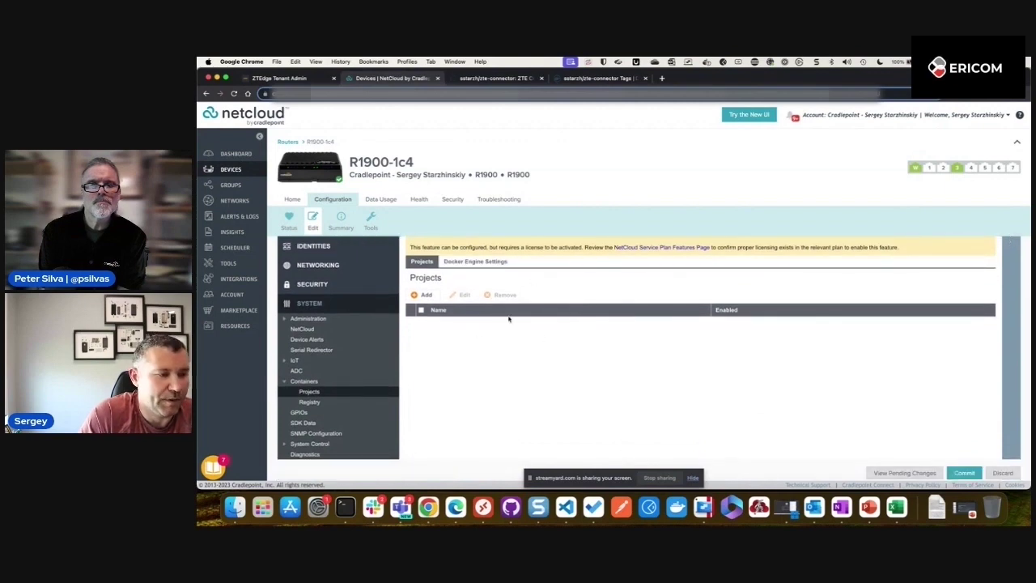
scroll(431, 295, up, 5)
scroll(431, 296, down, 5)
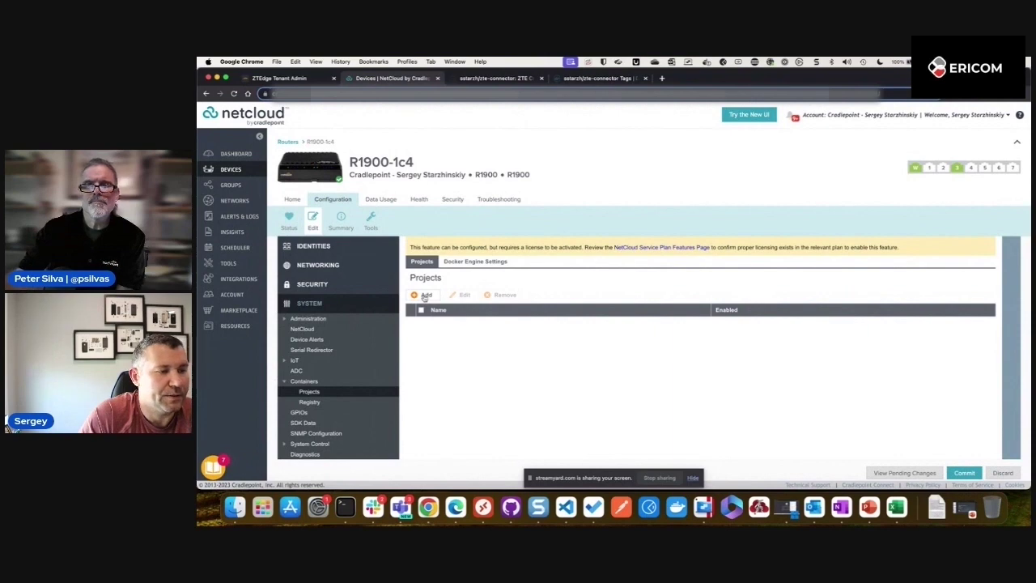
click(421, 295)
click(630, 267)
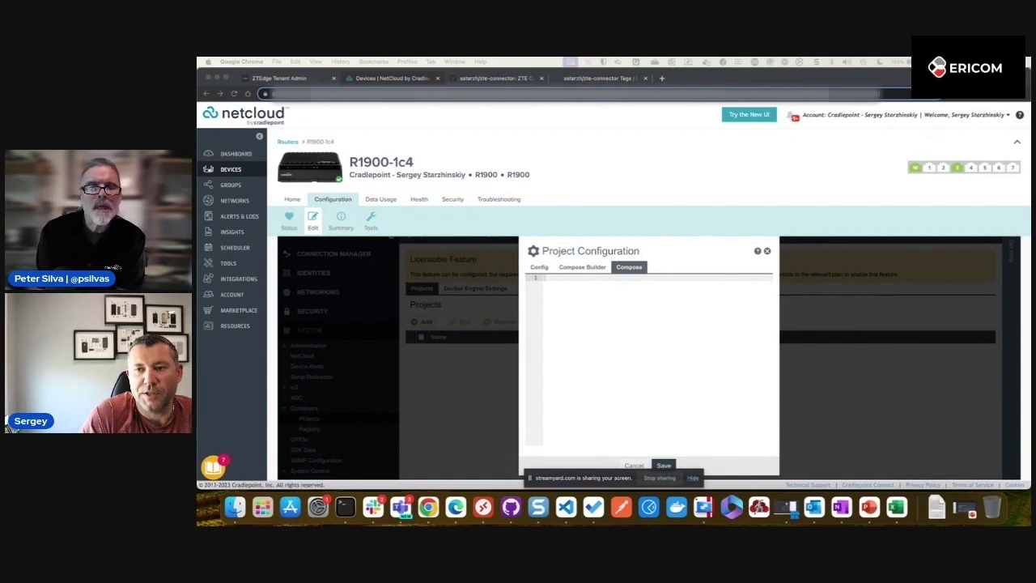
Step: Open cradlepoint-container.yml in the zte-connector GitHub repo, then return to NetCloud
click(497, 78)
scroll(529, 233, up, 15)
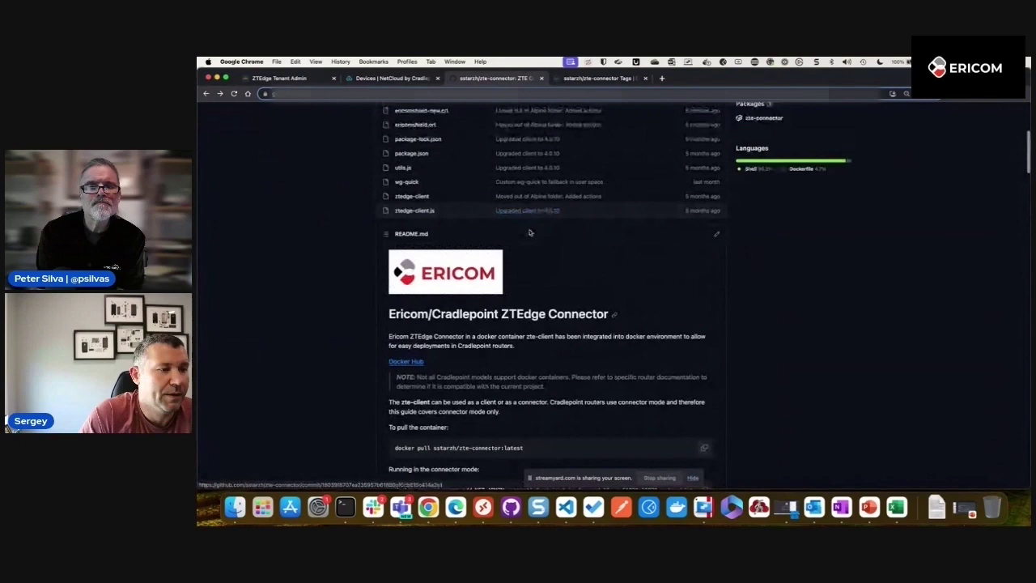
scroll(529, 233, up, 2)
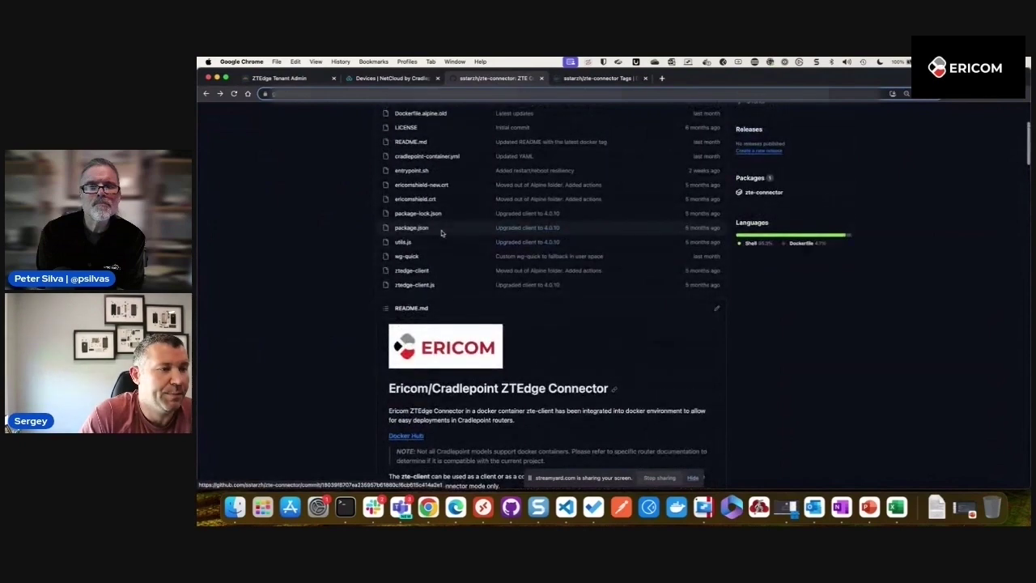
click(421, 160)
scroll(485, 242, down, 1)
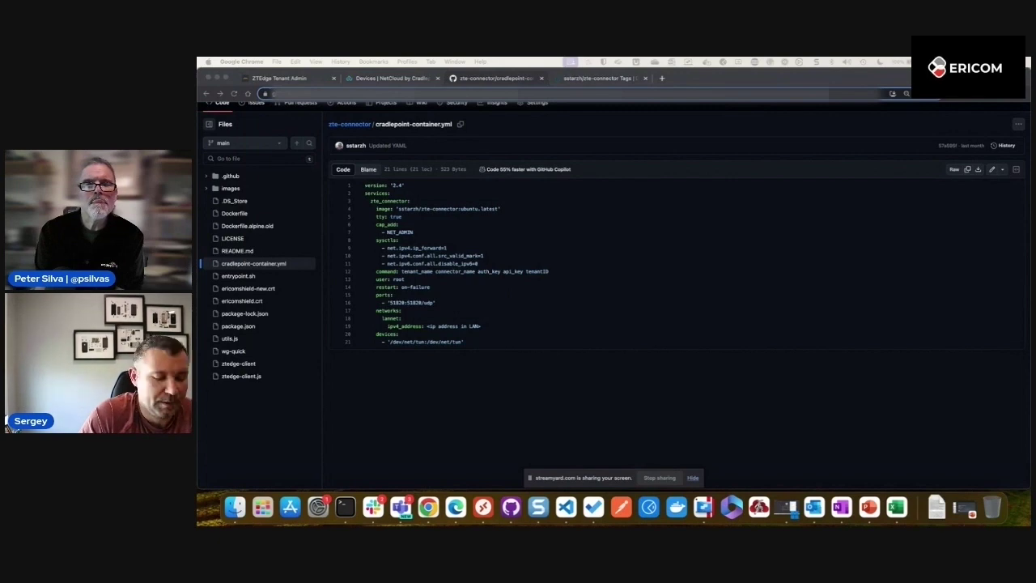
click(490, 79)
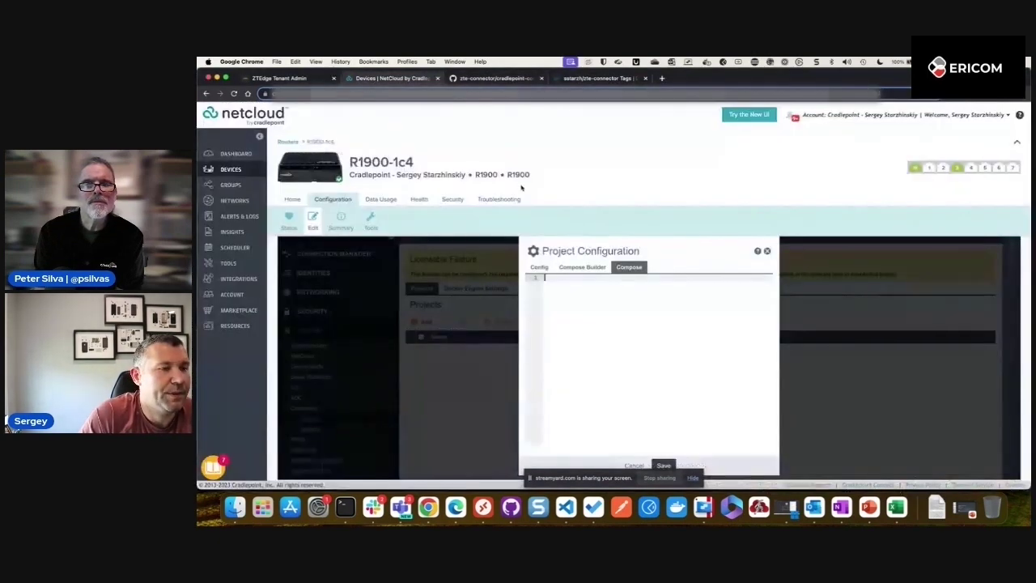
click(390, 78)
Step: Paste the zte_connector compose YAML into the project's Compose editor and review it
key(super+v)
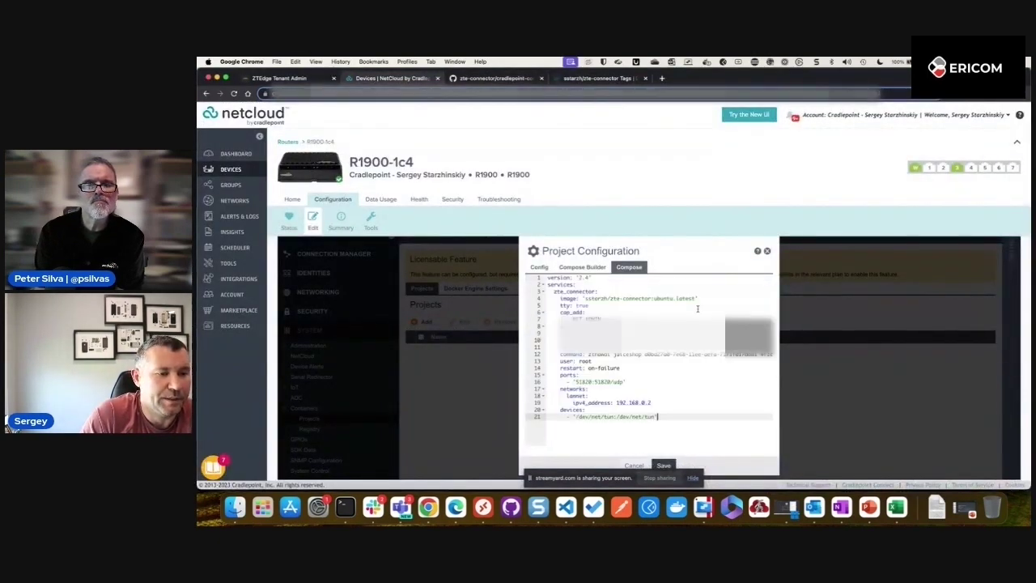
scroll(654, 358, up, 1)
scroll(654, 357, down, 1)
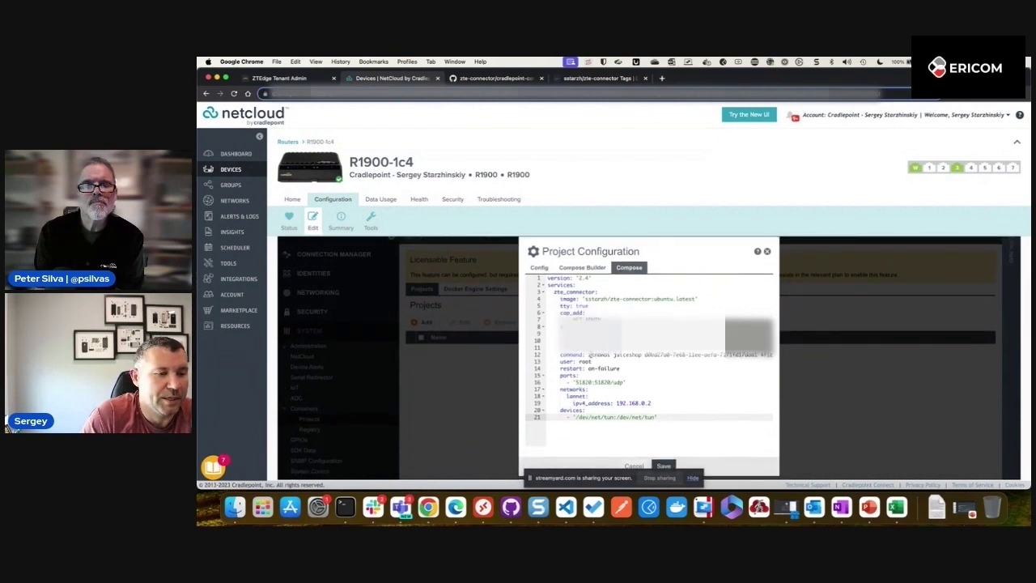
double_click(615, 354)
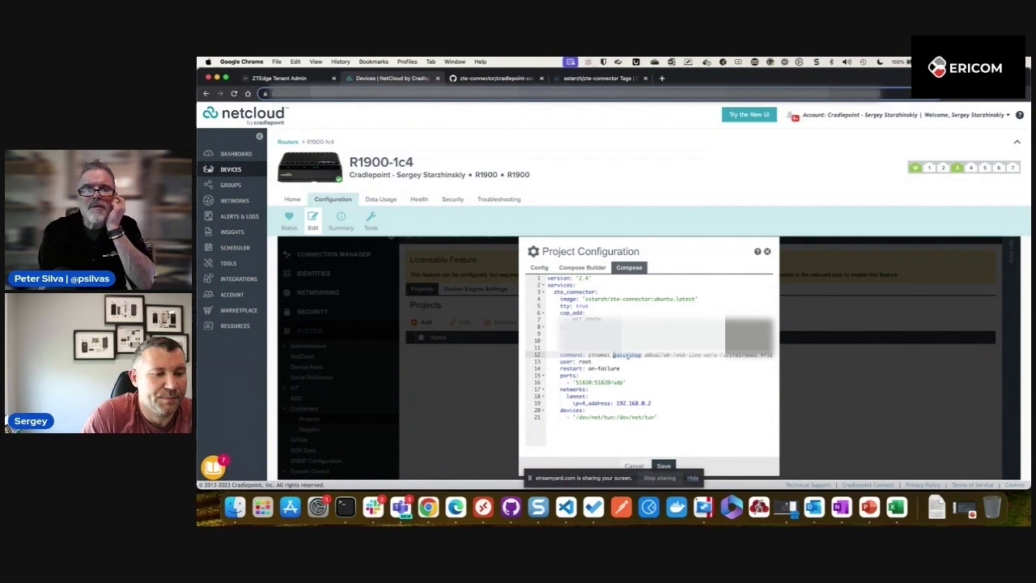
click(626, 354)
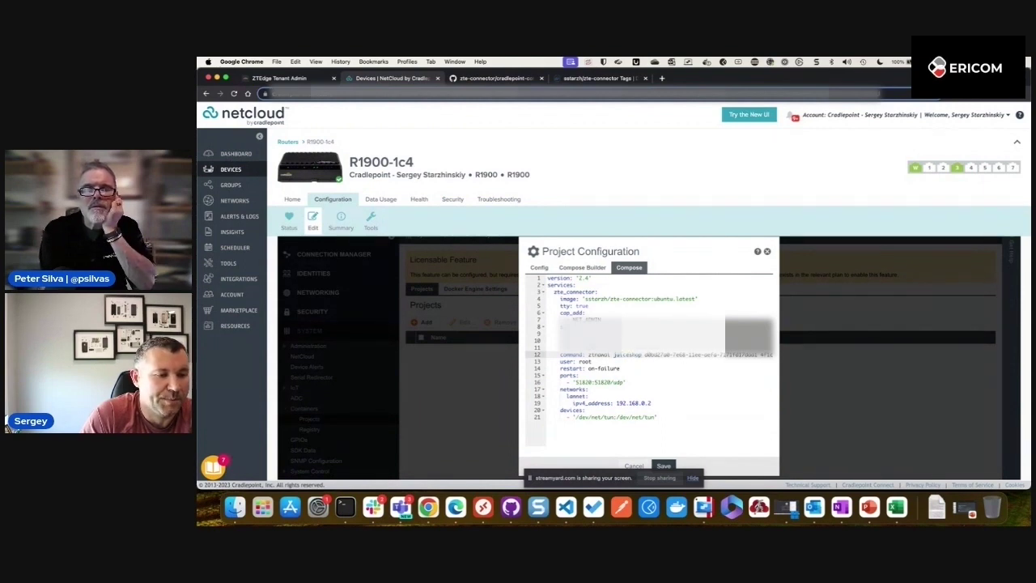
scroll(626, 354, down, 1)
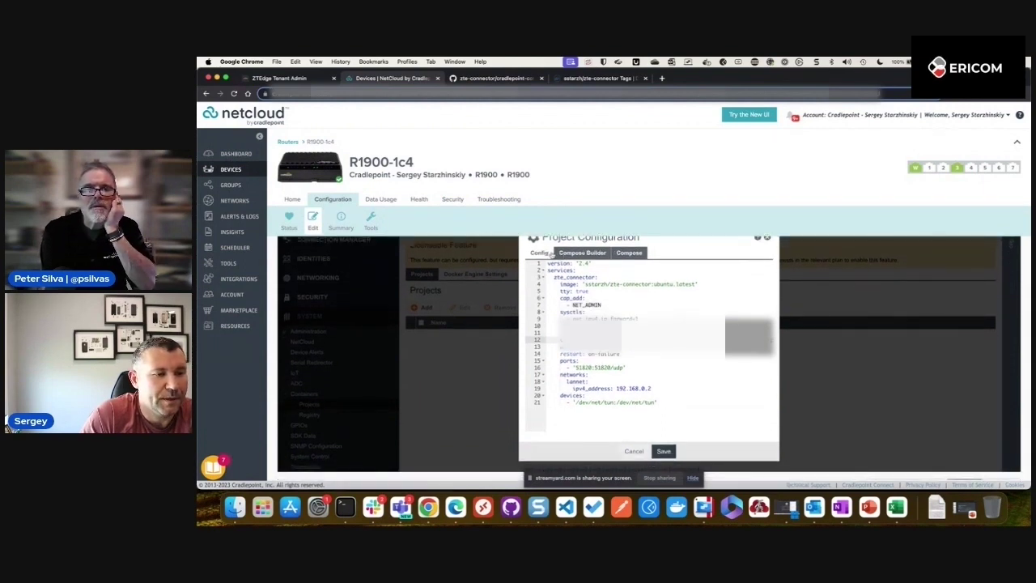
Step: In Compose Builder, add Primary LAN as a project network
click(575, 253)
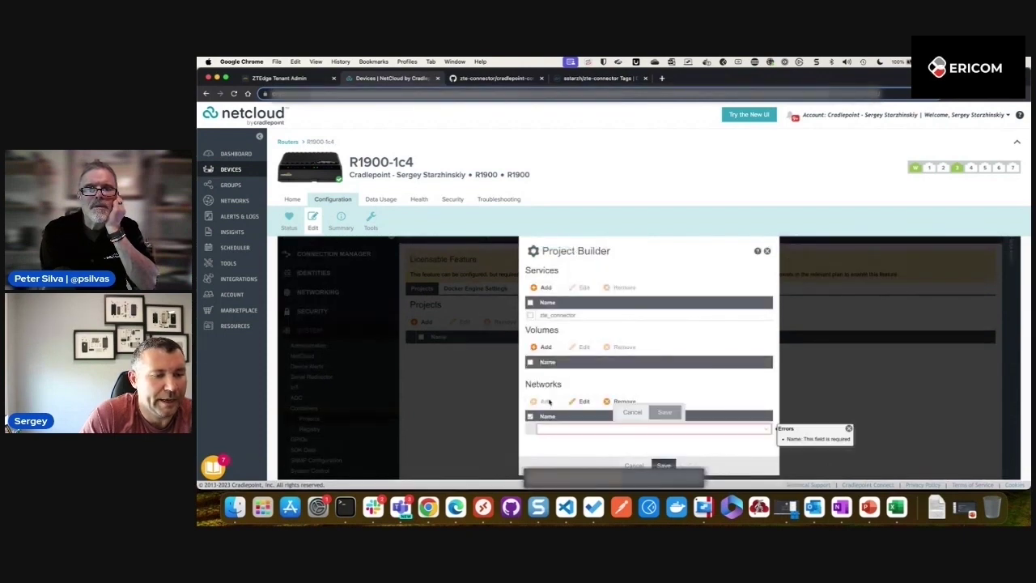
click(626, 428)
click(585, 429)
click(585, 429)
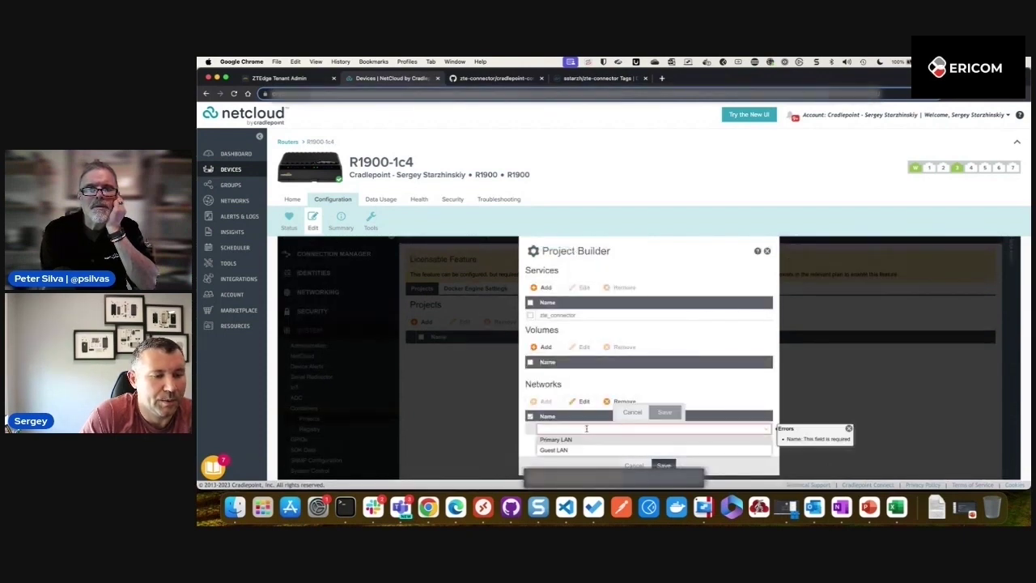
click(579, 439)
click(666, 384)
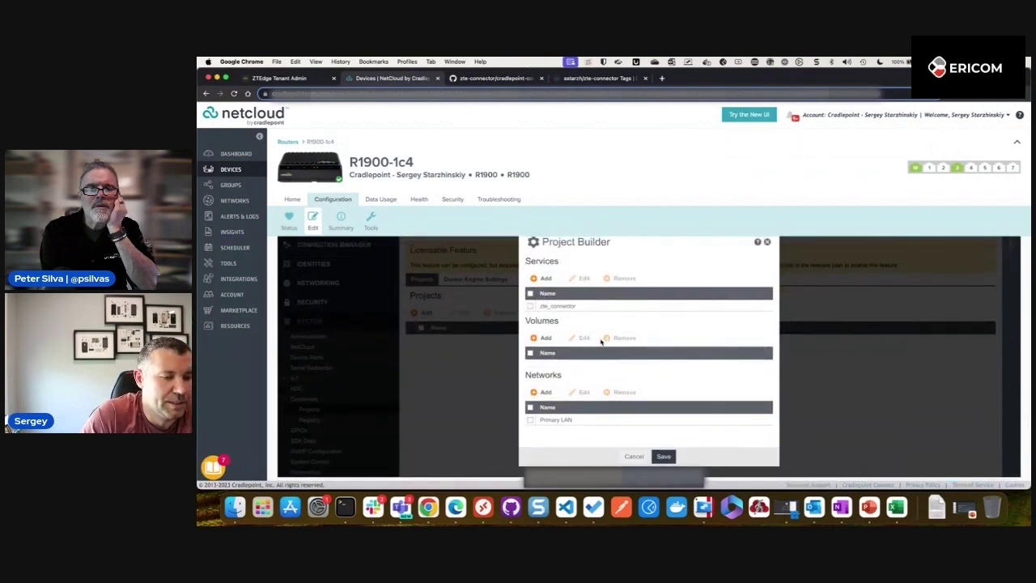
click(566, 306)
Step: Attach the zte_connector service to Primary LAN with static IP 192.168.0.2 and save it
click(583, 277)
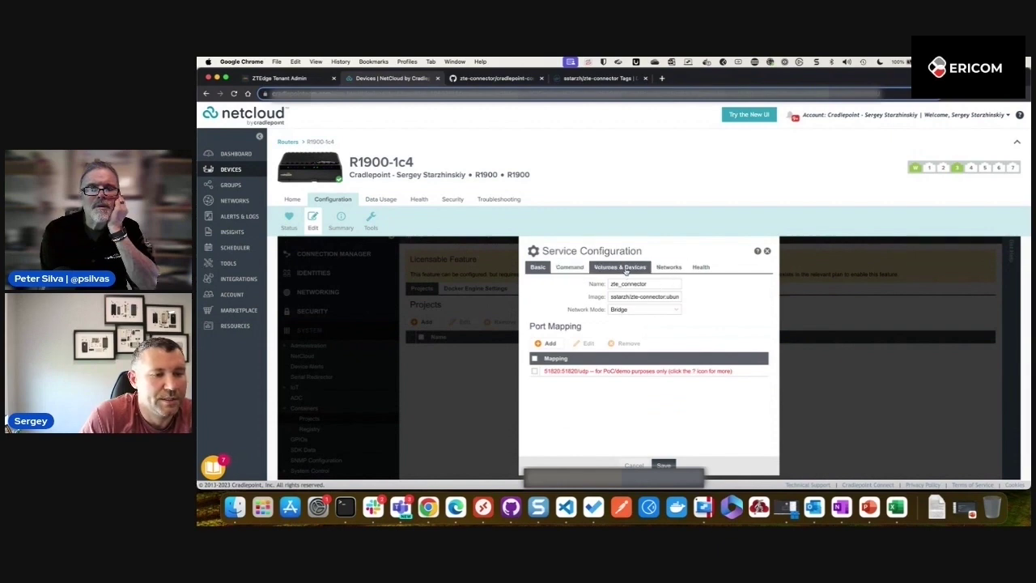
click(619, 267)
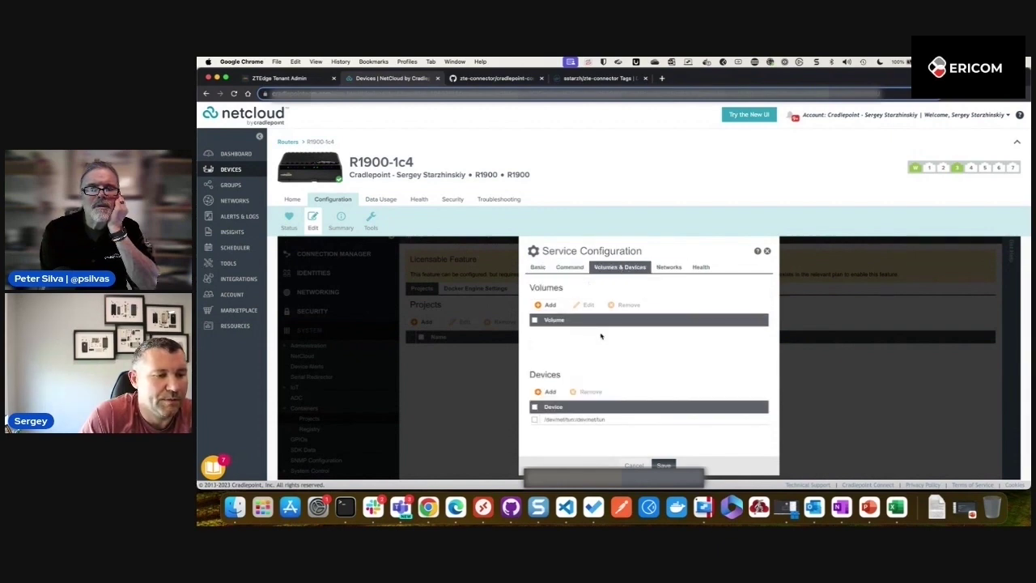
click(668, 267)
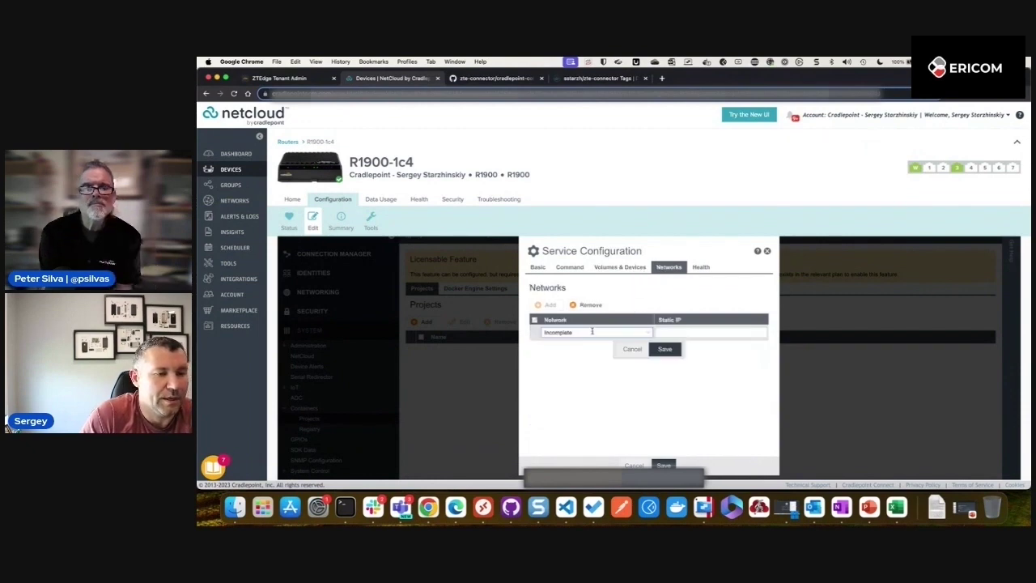
click(591, 333)
click(560, 343)
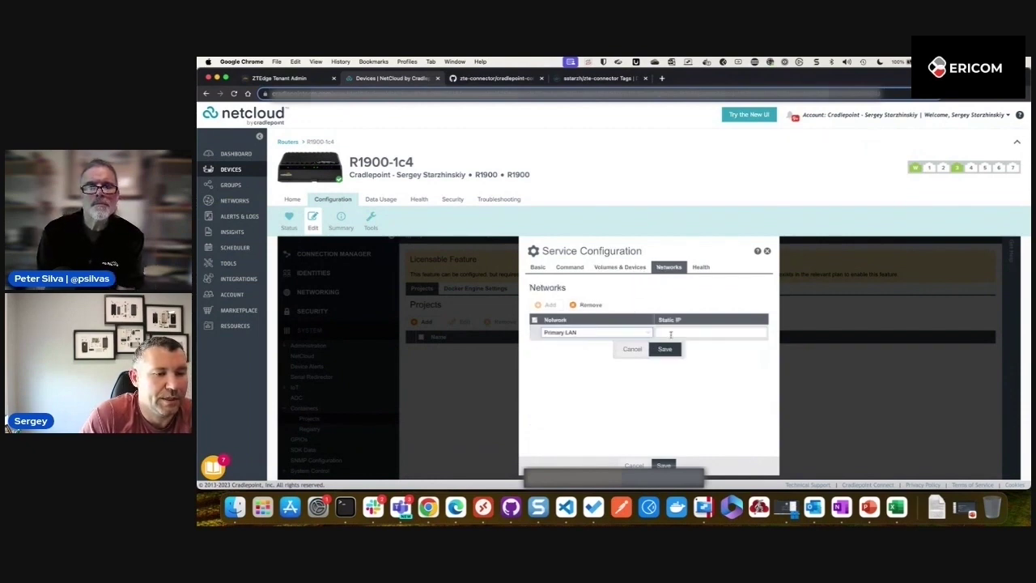
click(661, 332)
text(192.16)
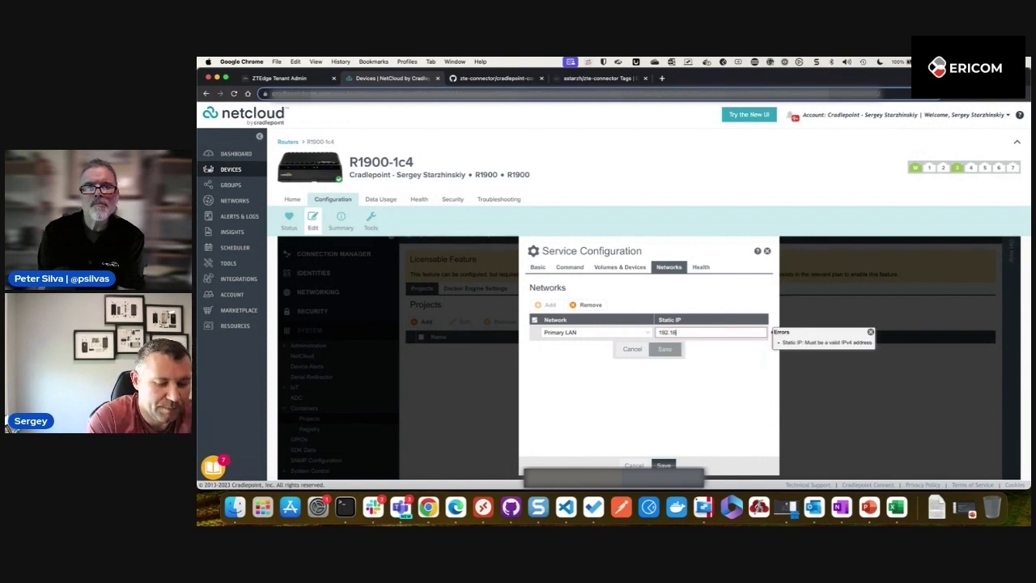
text(8.0.2)
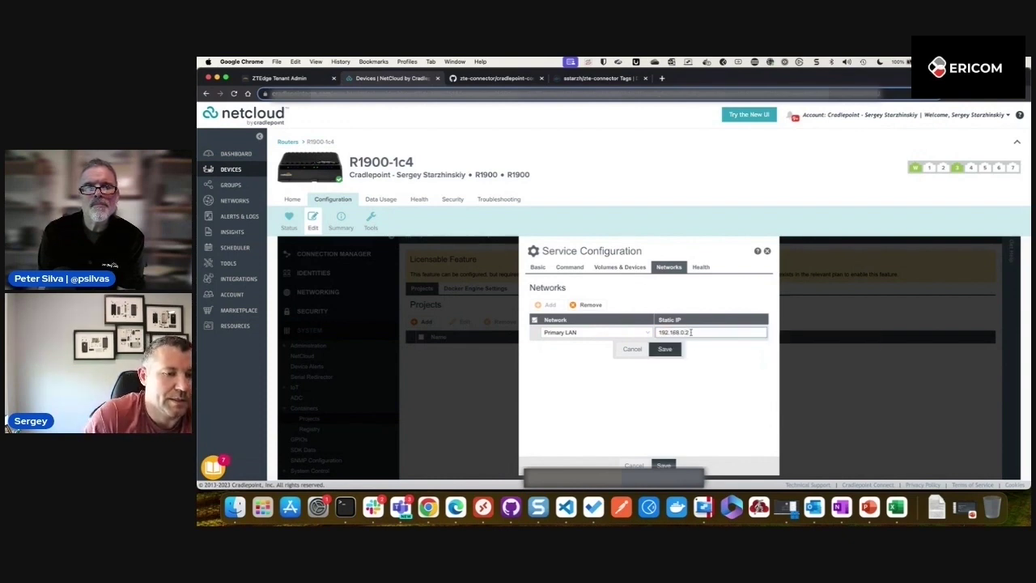
click(674, 350)
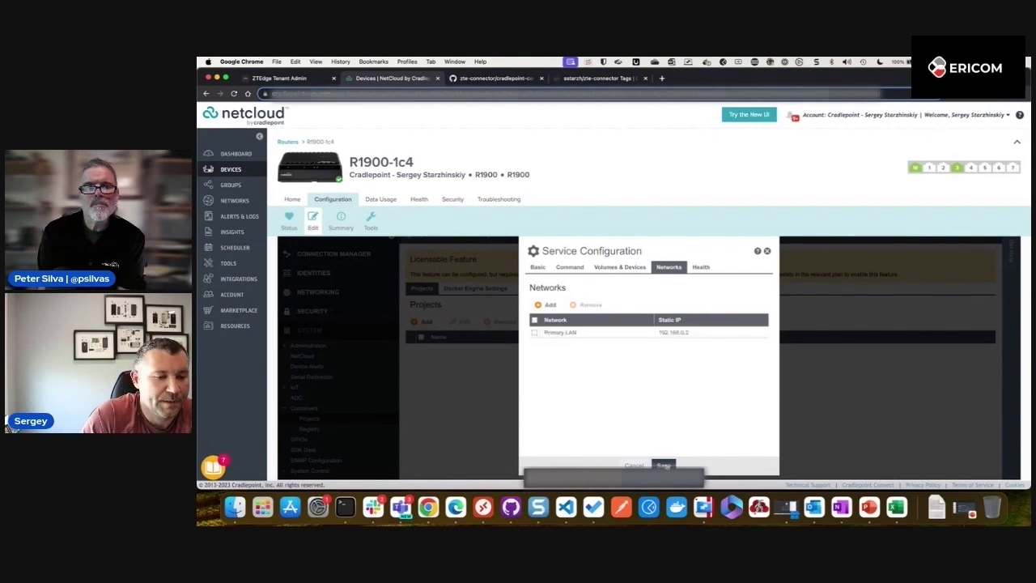
click(664, 466)
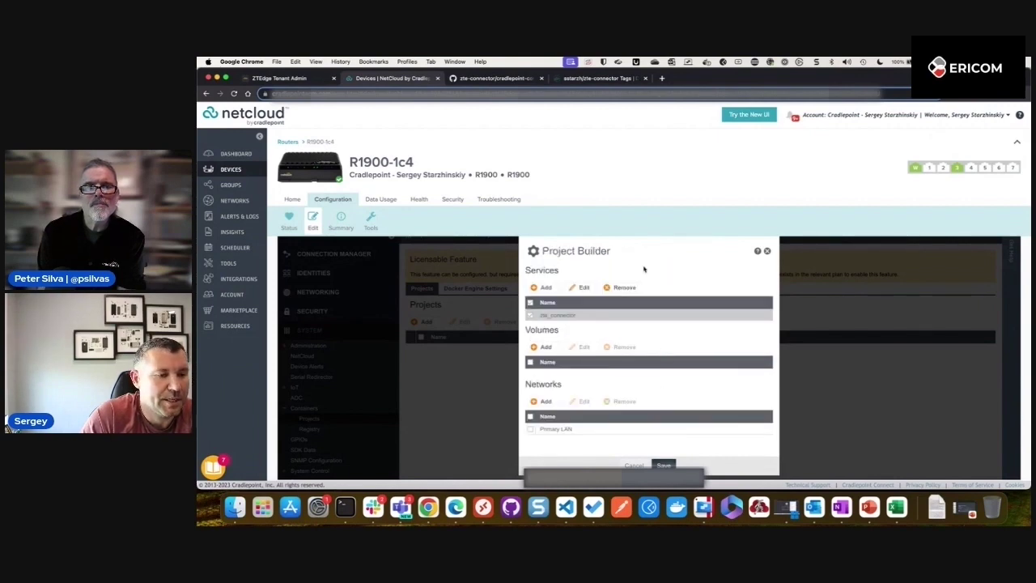
Step: Save the builder changes and review the generated lannet network (192.168.0.0/24, gateway 192.168.0.1) in the YAML
click(663, 466)
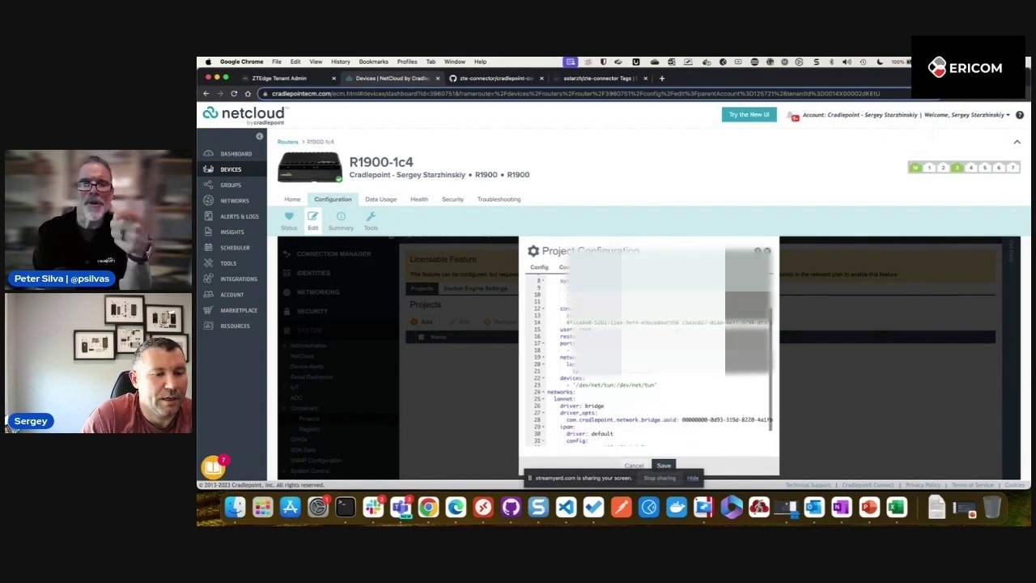
scroll(647, 340, up, 3)
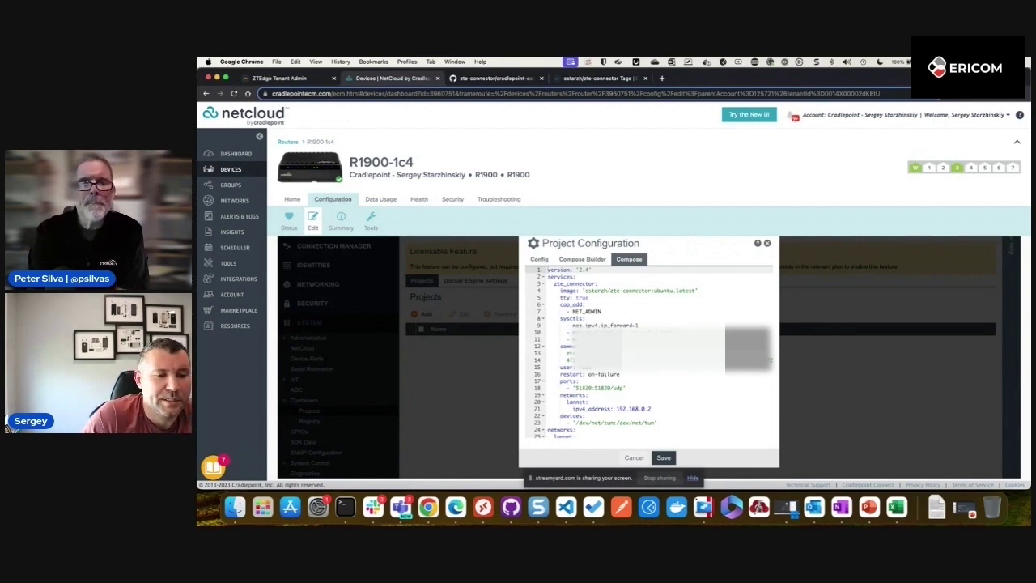
scroll(648, 352, down, 2)
scroll(648, 352, down, 2)
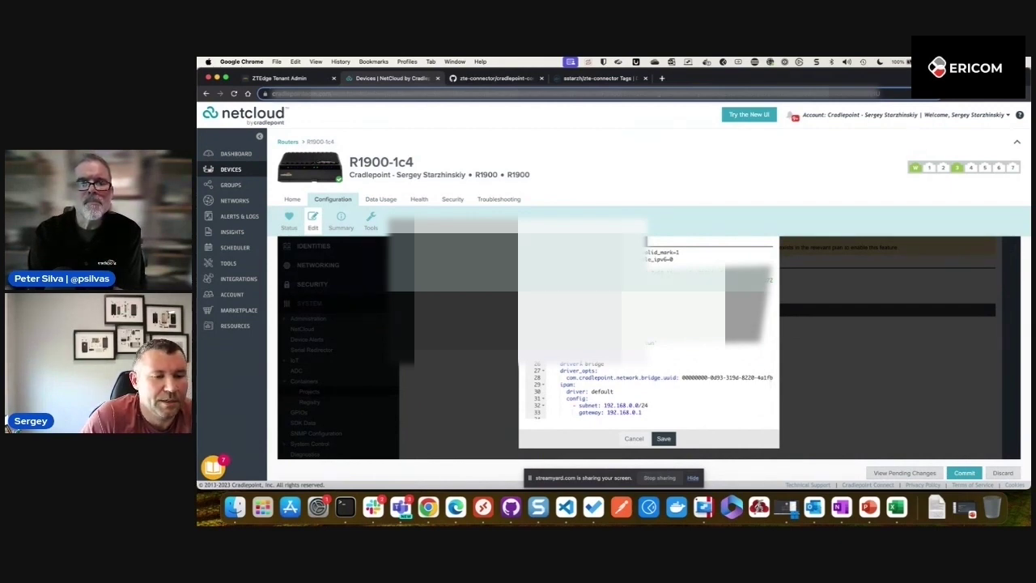
scroll(612, 388, up, 1)
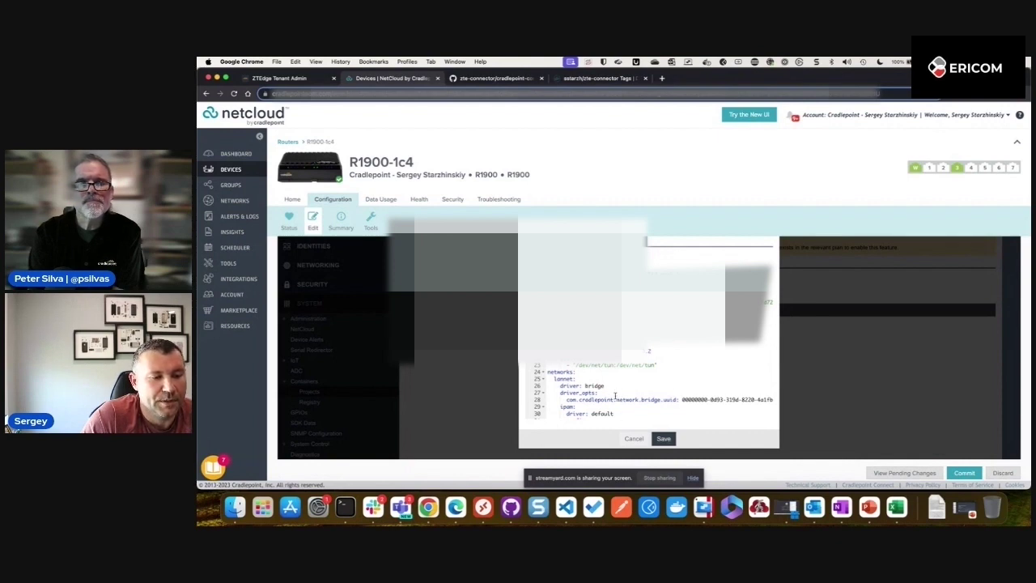
scroll(660, 383, down, 2)
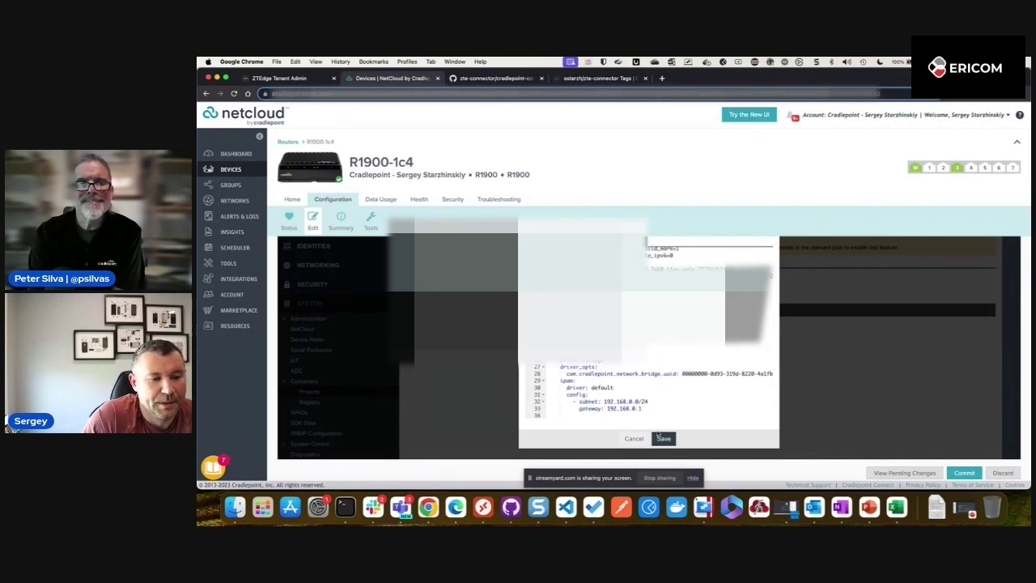
Step: Name the container project zte, save it and commit the configuration to the router
click(665, 439)
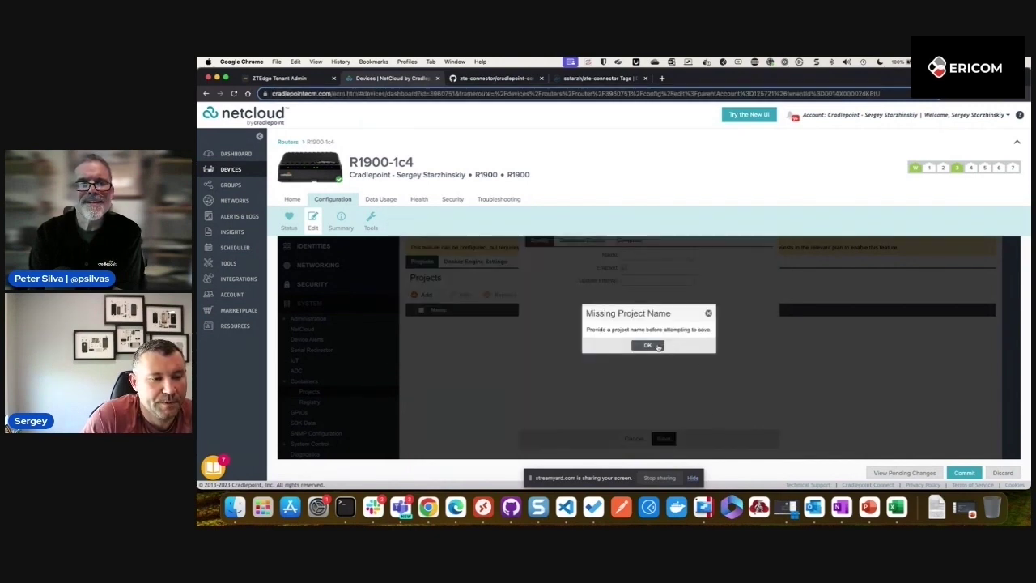
click(650, 346)
click(639, 256)
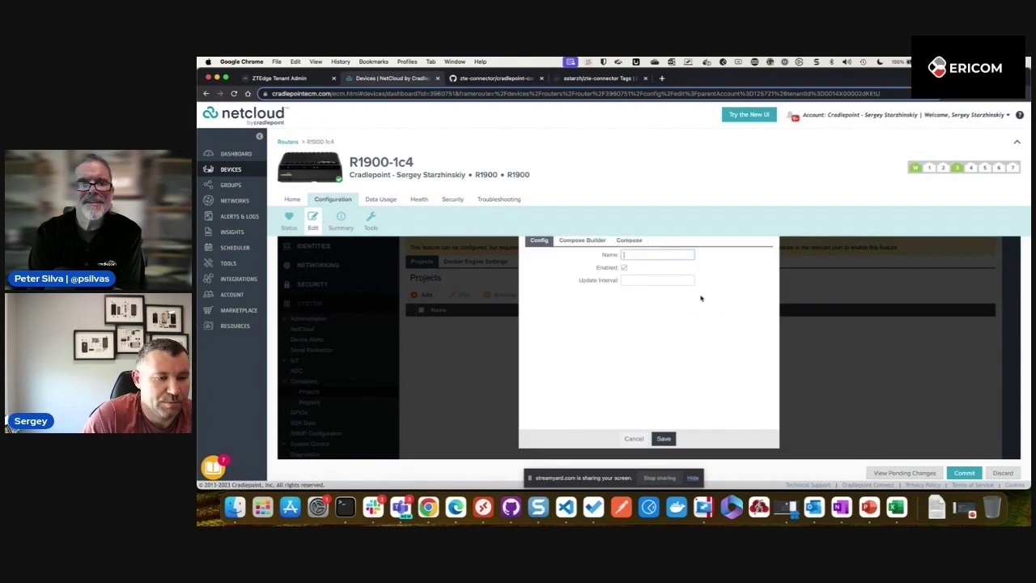
text(zte)
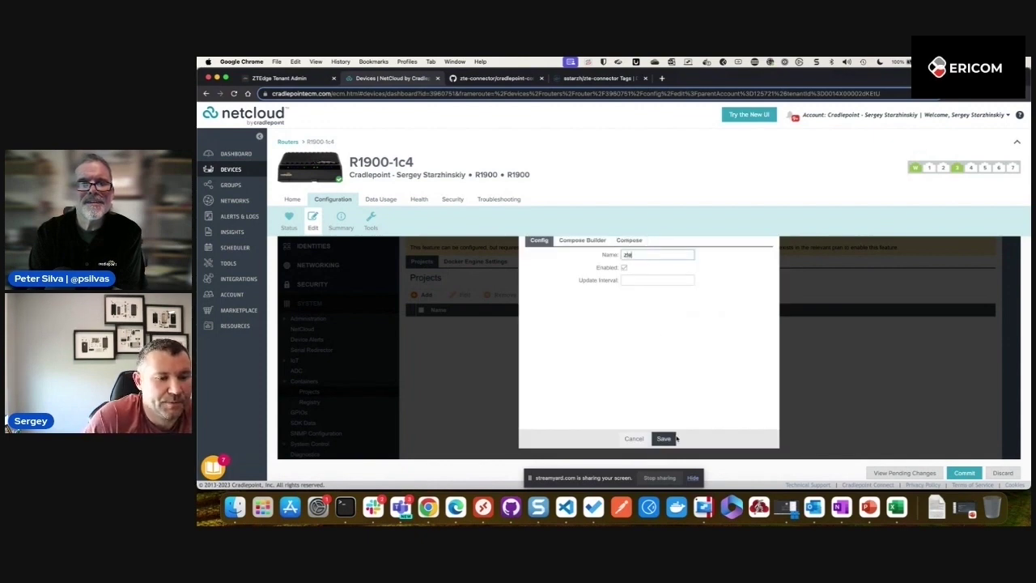
click(664, 439)
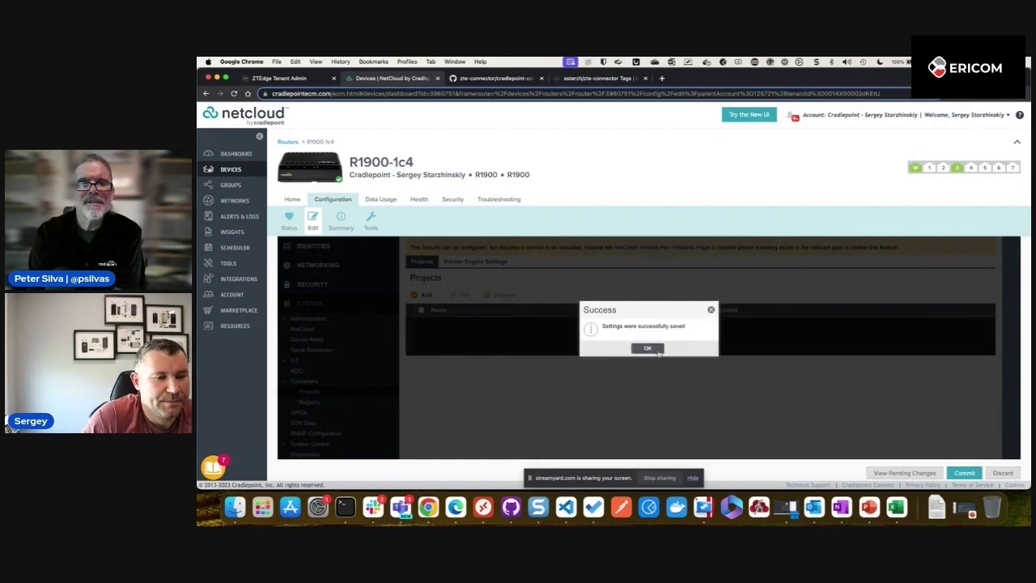
click(657, 350)
click(965, 473)
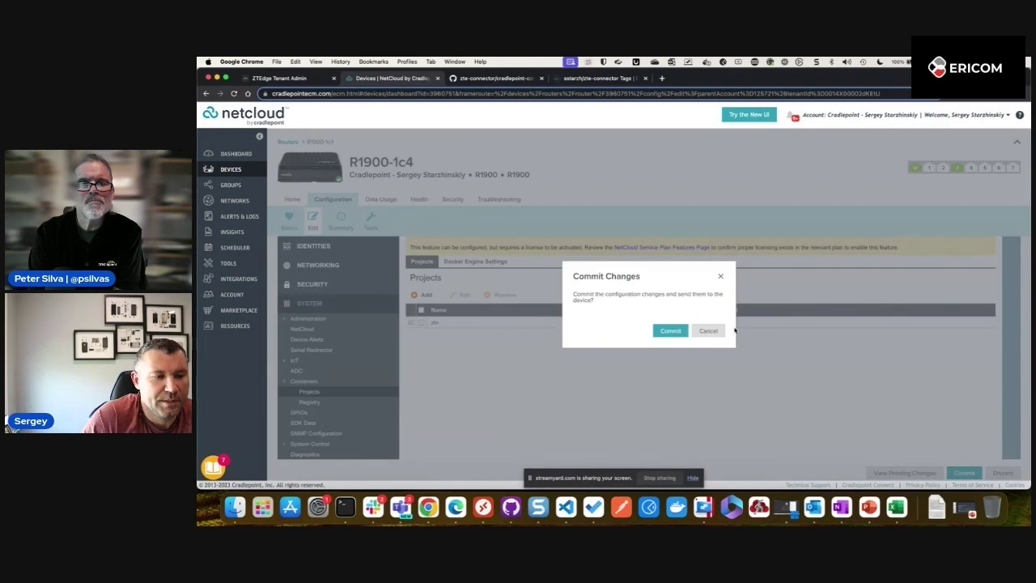
click(672, 332)
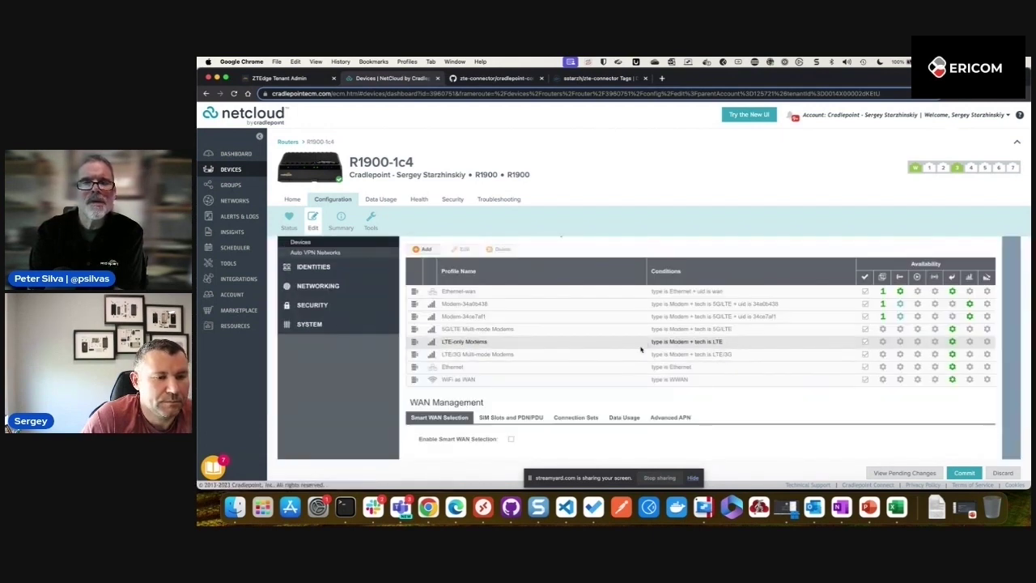
Step: Reload ZTEdge's Connectors Definitions to check juiceshop's status, which still shows disconnected
scroll(653, 393, down, 1)
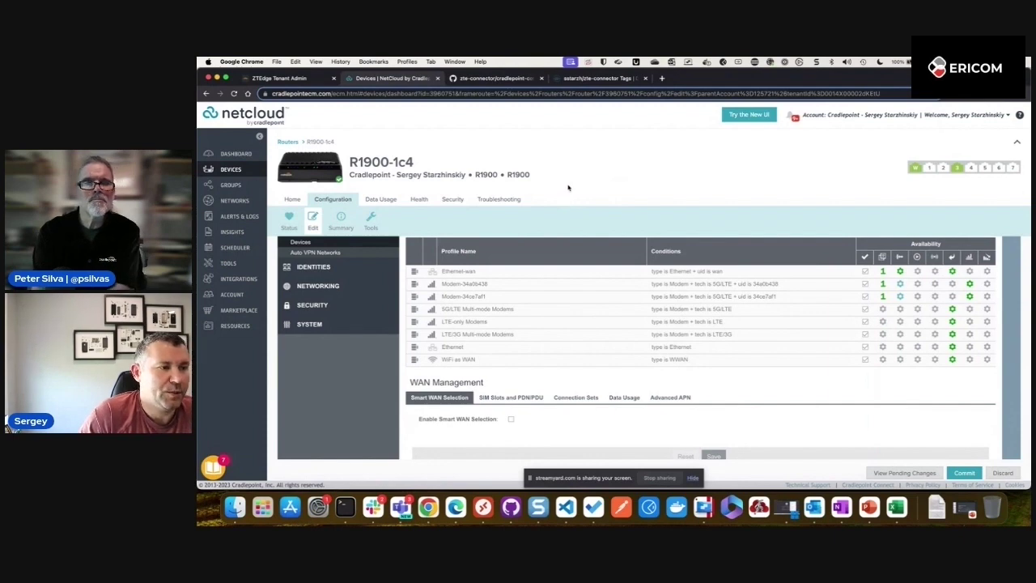
click(306, 78)
click(949, 152)
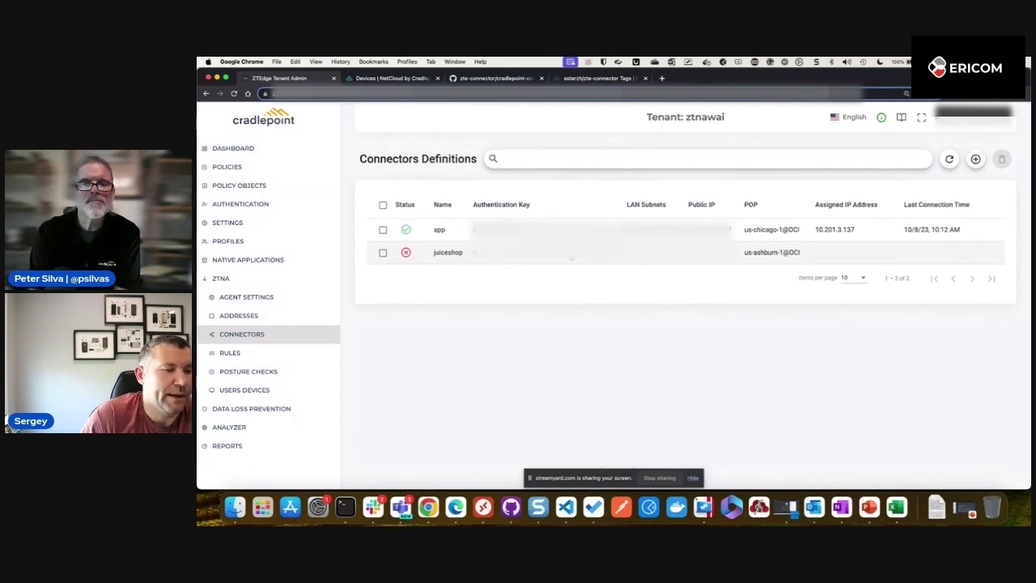
Step: In Policy Objects, add a Corporate Web Application named Juiceshop and start choosing its icon file
click(271, 185)
scroll(626, 242, down, 3)
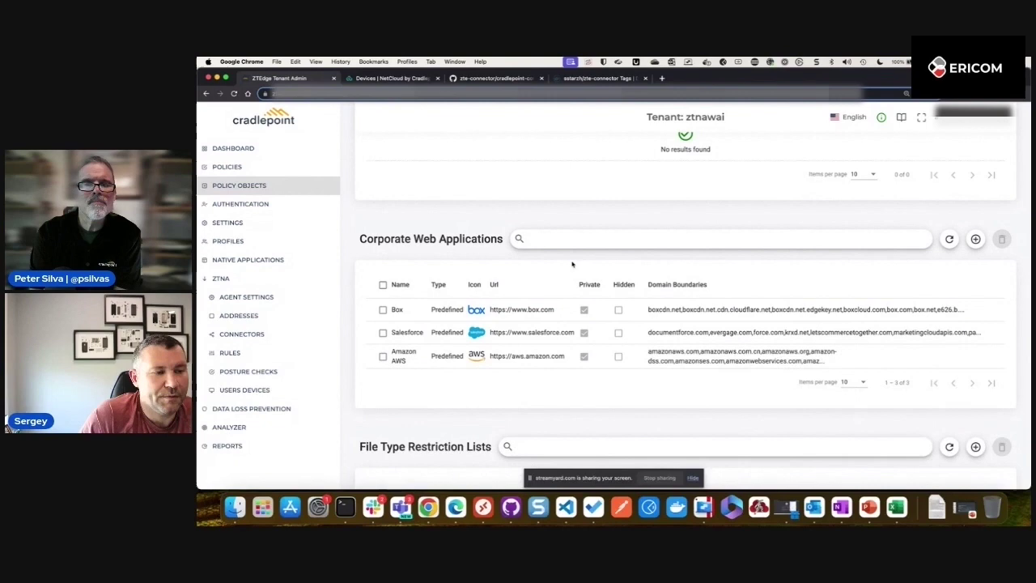
scroll(670, 276, down, 1)
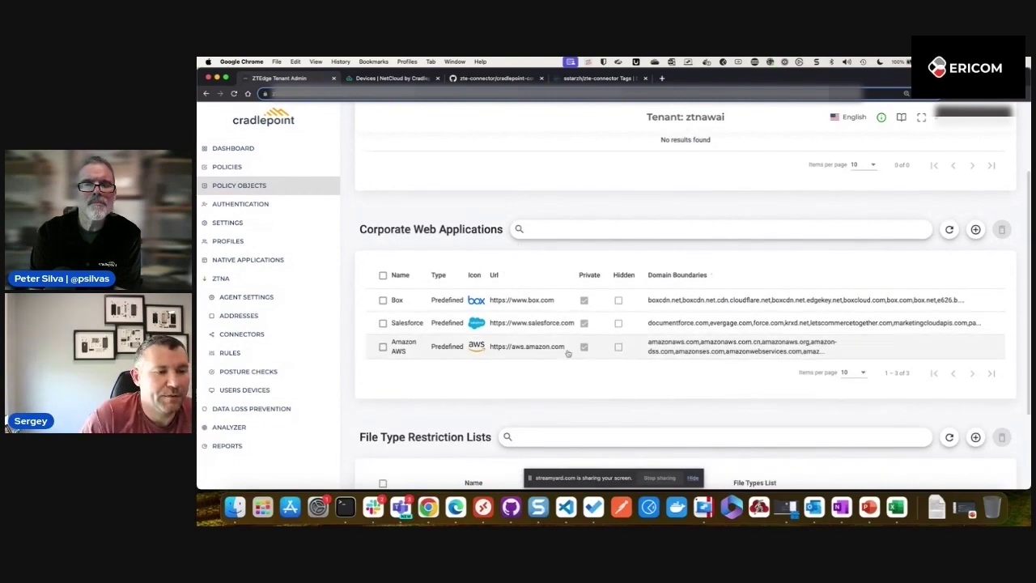
click(975, 229)
scroll(761, 277, down, 3)
click(691, 231)
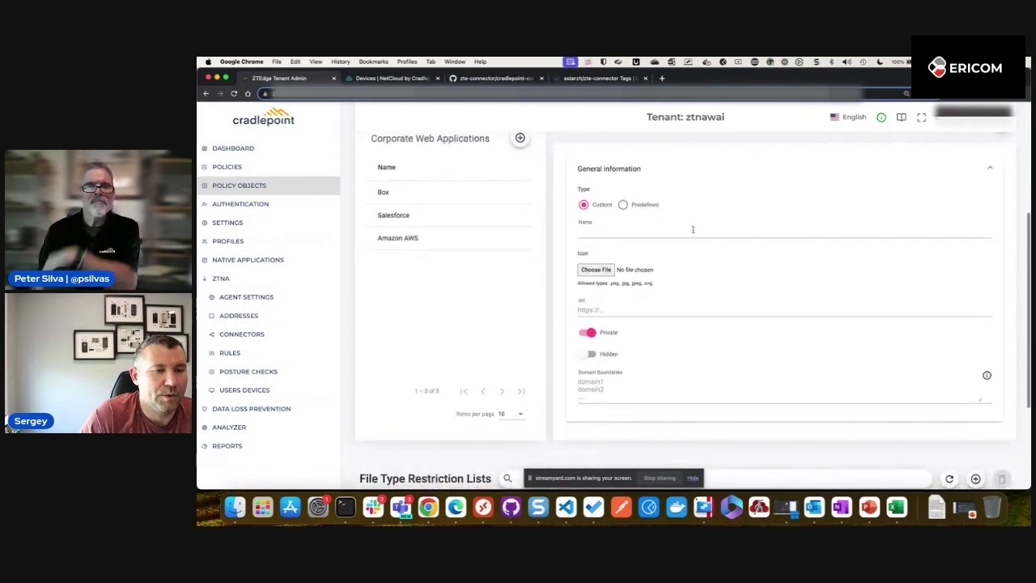
text(Juiceshop)
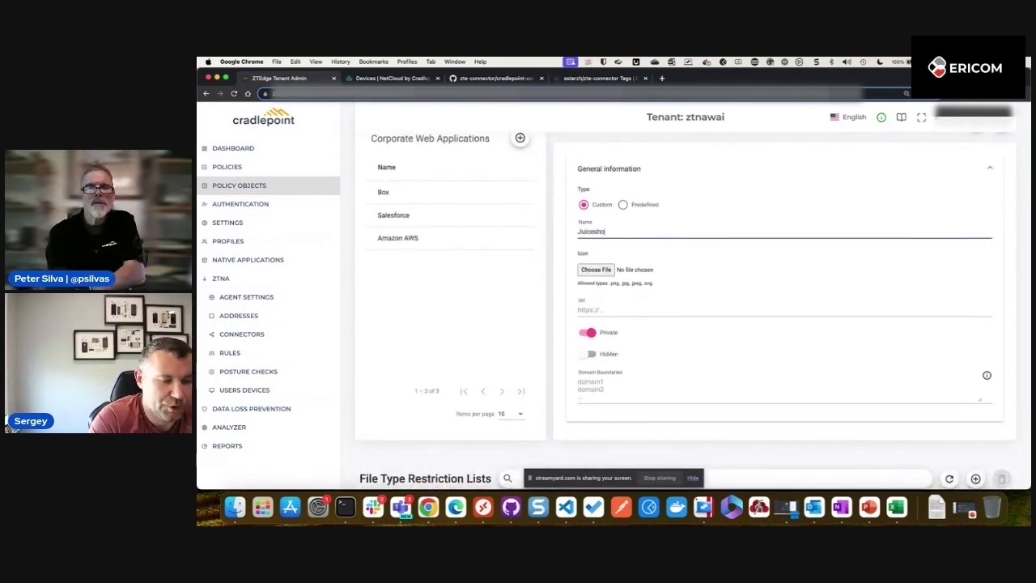
click(606, 270)
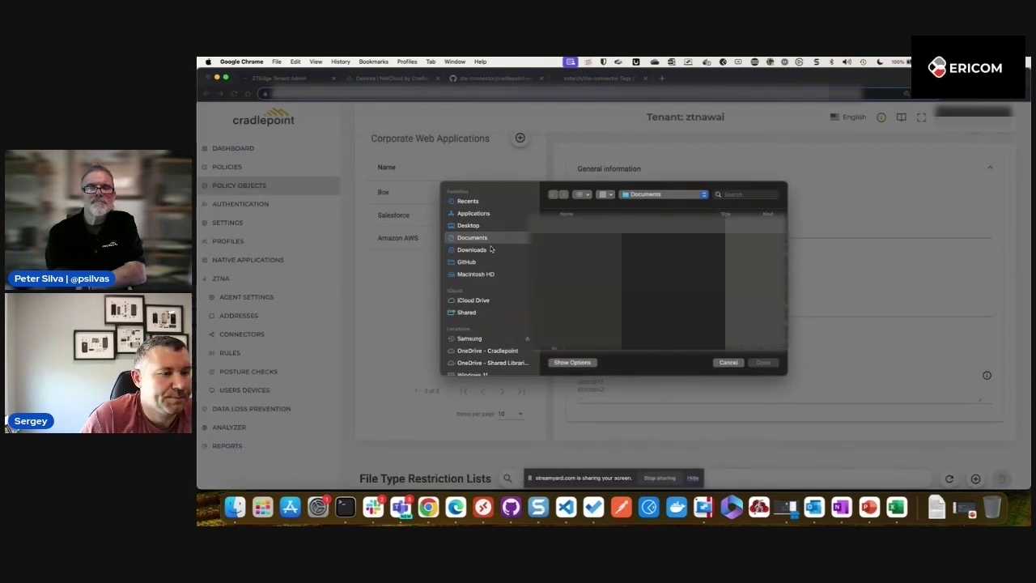
Step: Look in Downloads, then search This Mac for 'Juiceshop' to find the logo file
click(492, 249)
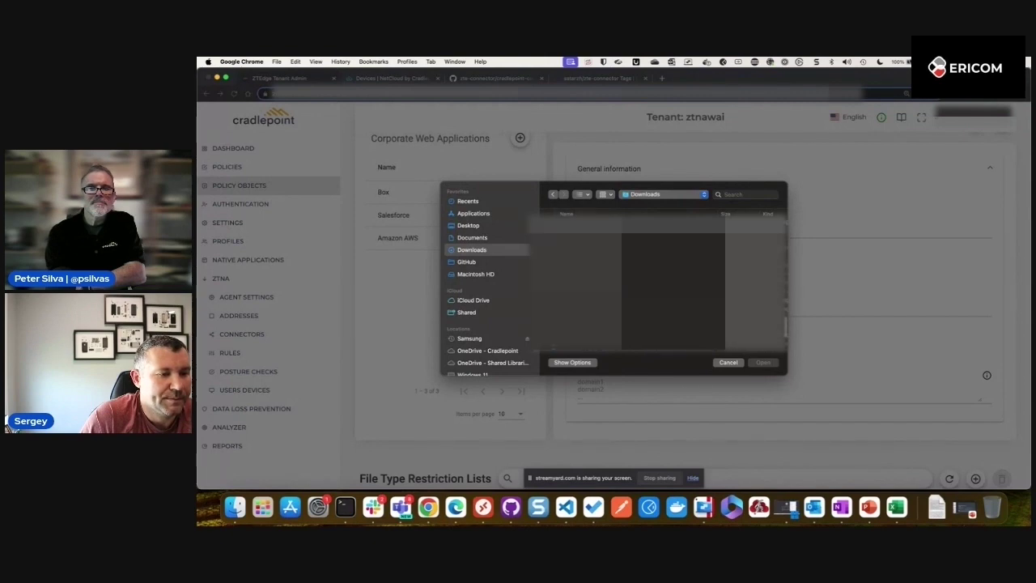
click(746, 195)
text(Juicesh)
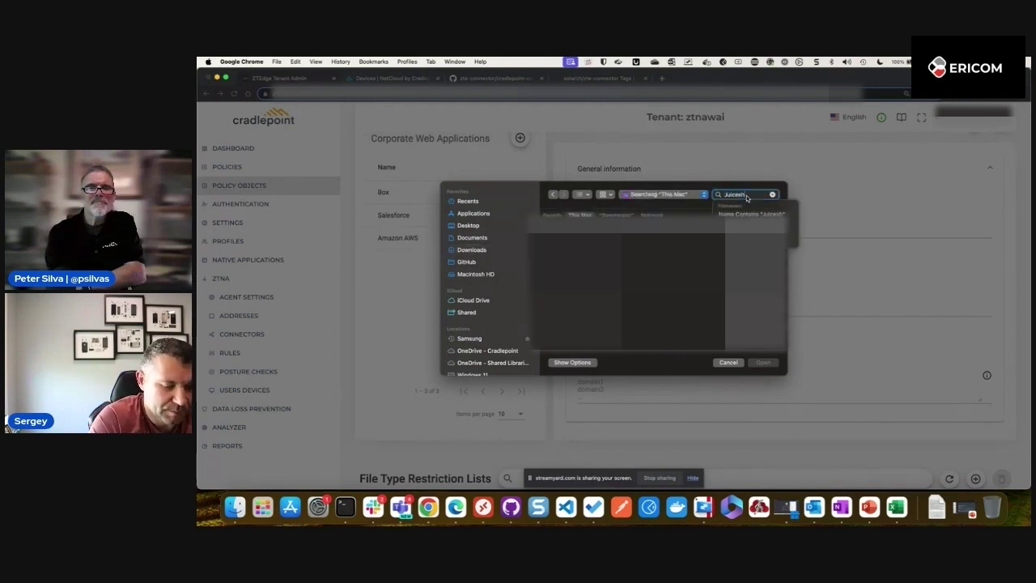
text(op)
key(Return)
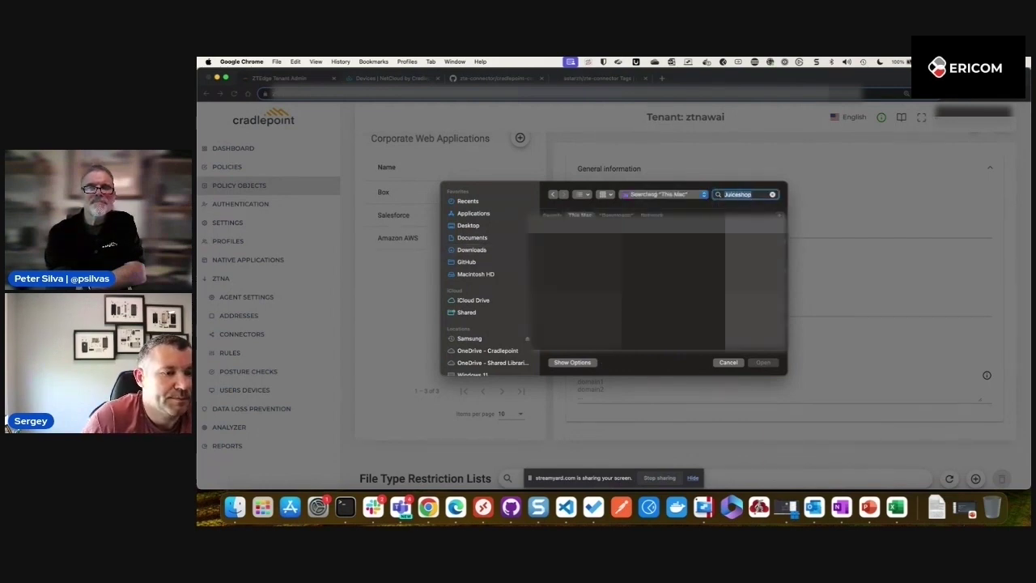
click(763, 361)
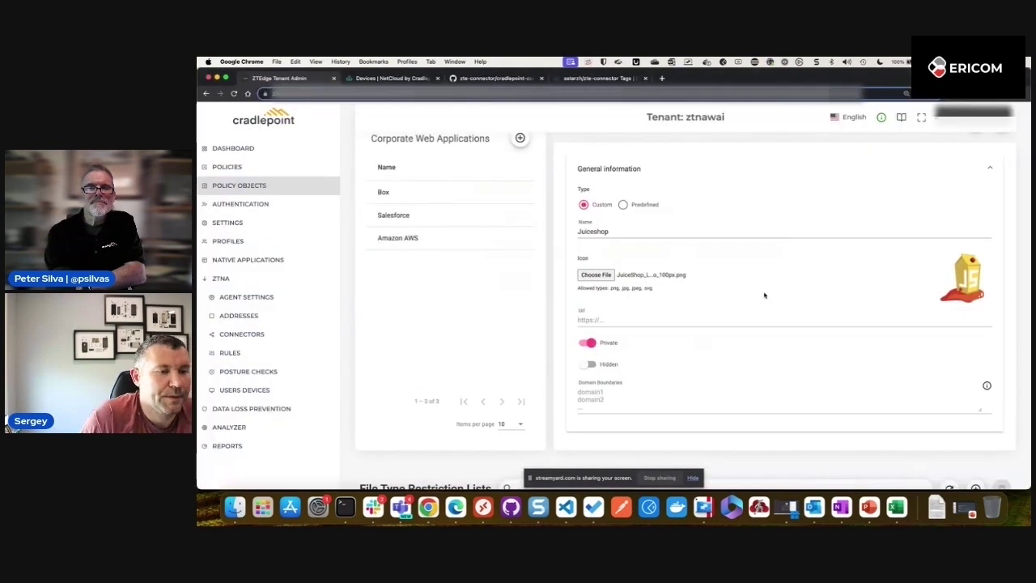
scroll(695, 279, down, 1)
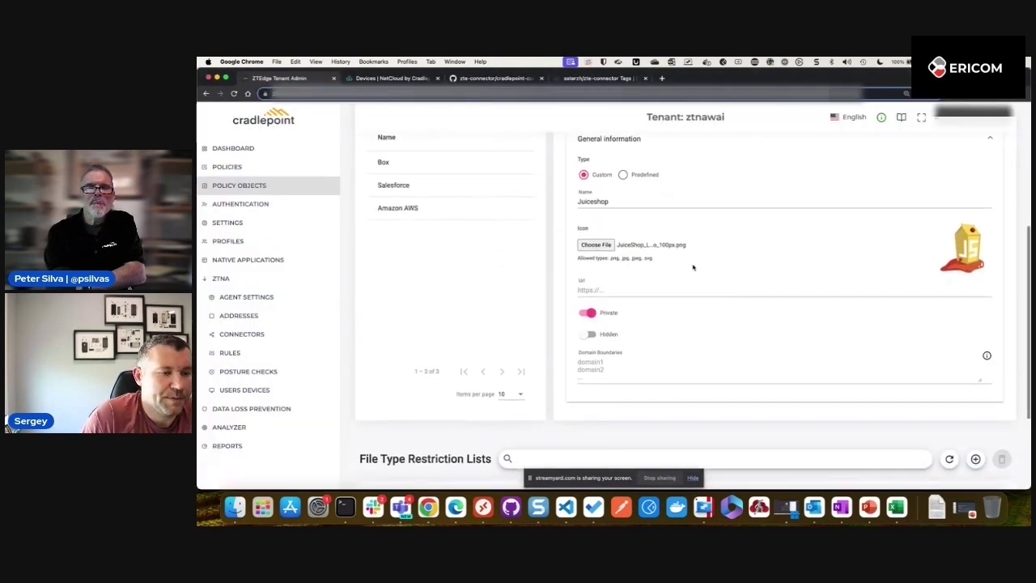
click(620, 289)
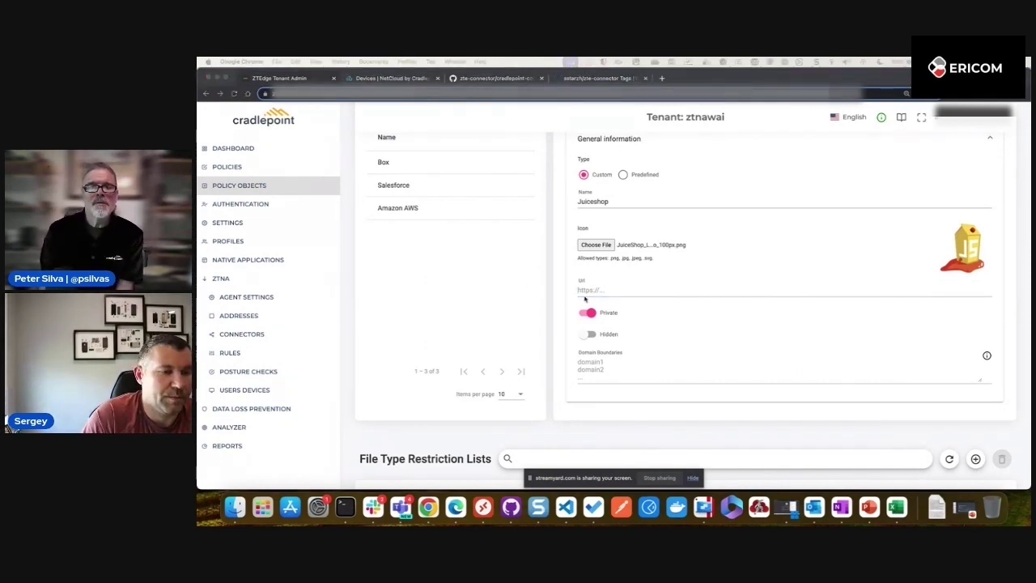
click(701, 289)
text(http://192.168.0.127:3000)
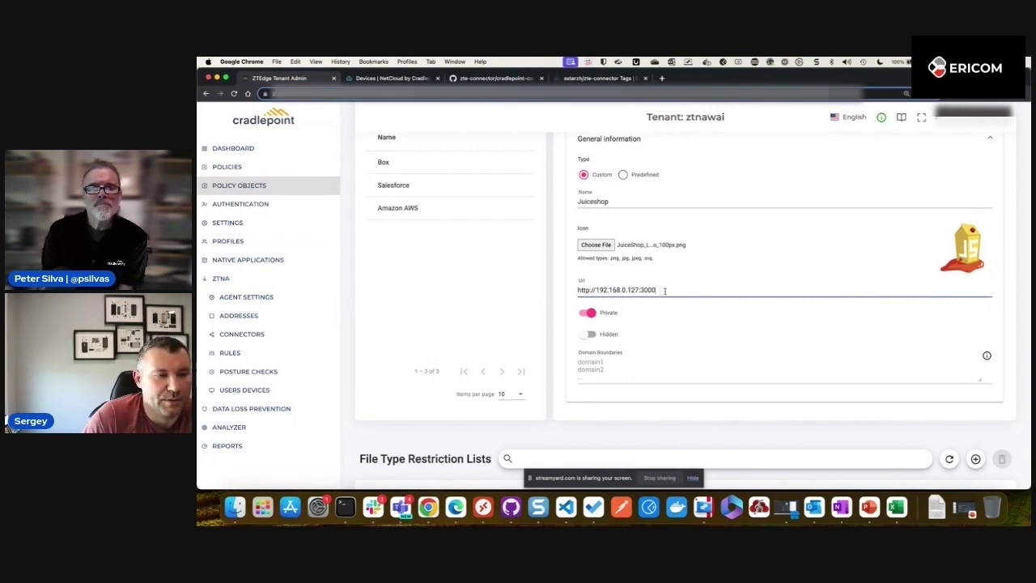
Step: Save the Juiceshop web application and go to the Policies list
scroll(759, 261, up, 3)
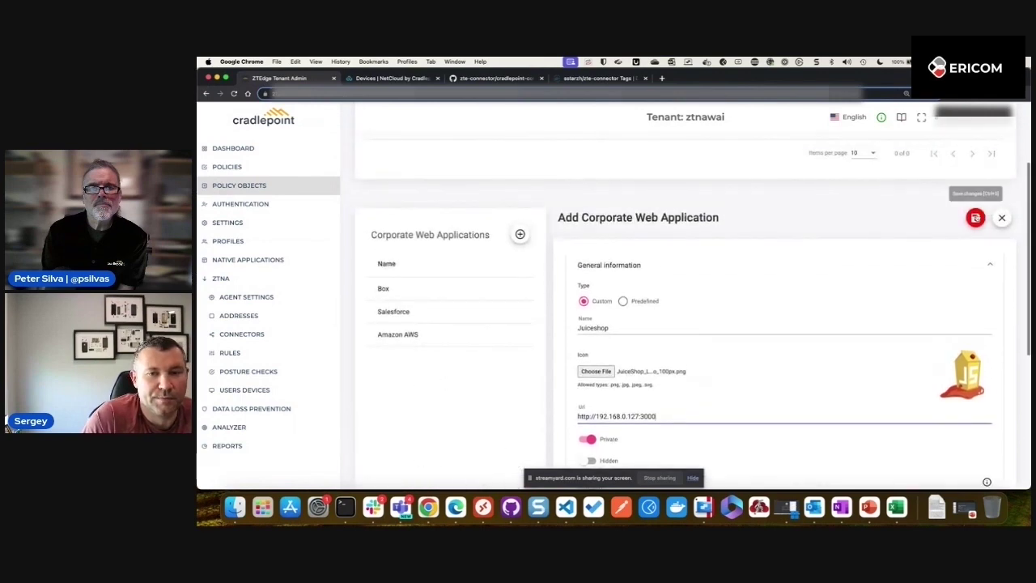
click(975, 216)
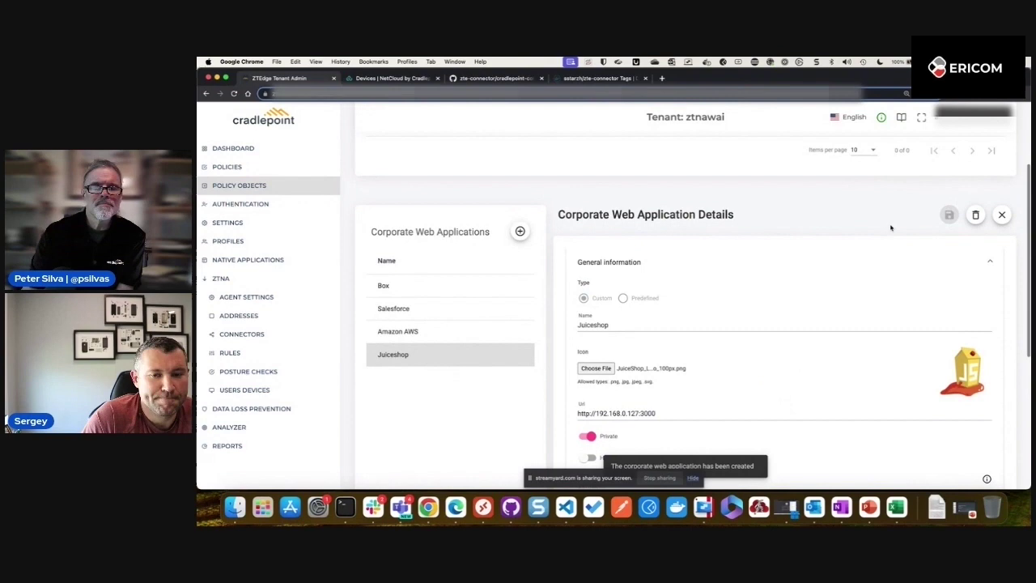
scroll(753, 210, down, 5)
scroll(721, 187, up, 1)
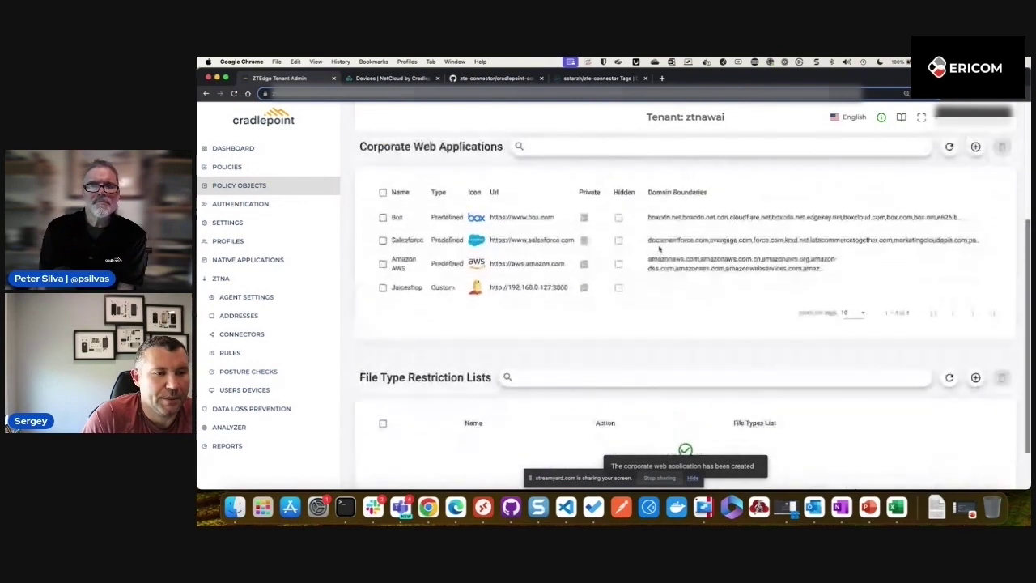
scroll(462, 297, up, 1)
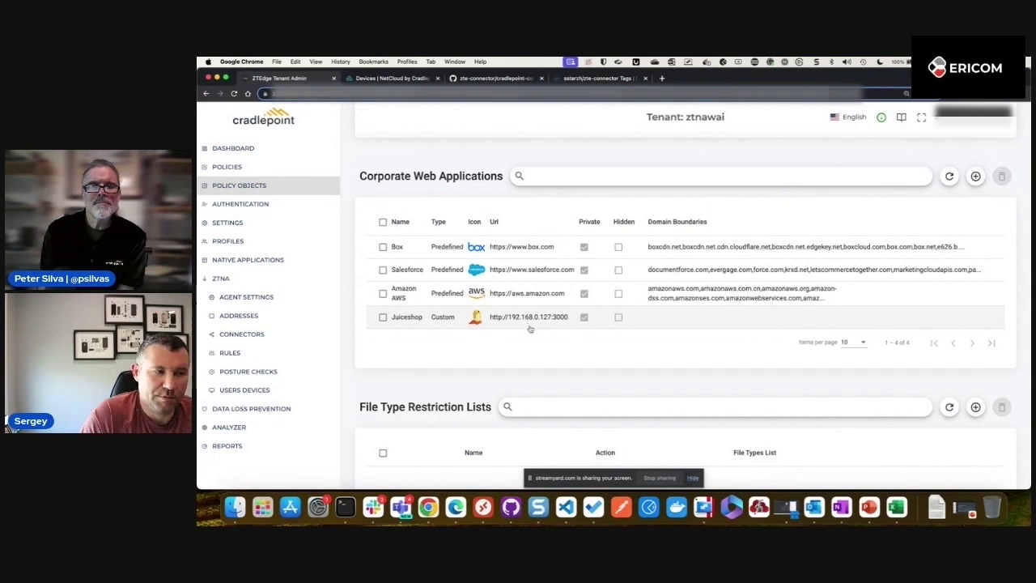
click(231, 167)
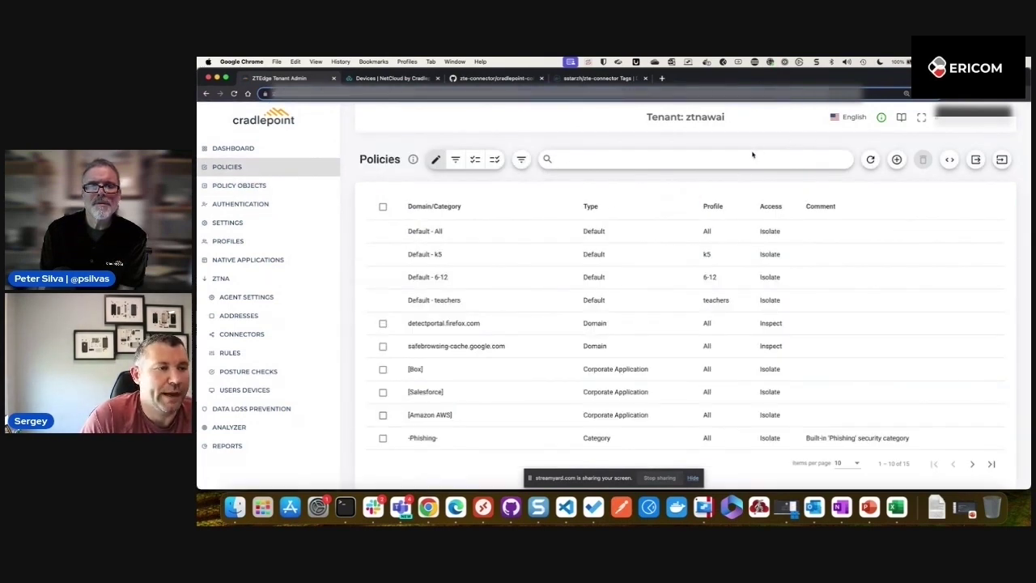
Step: Add a Corporate Application policy for Juiceshop with access set to Isolate
click(897, 159)
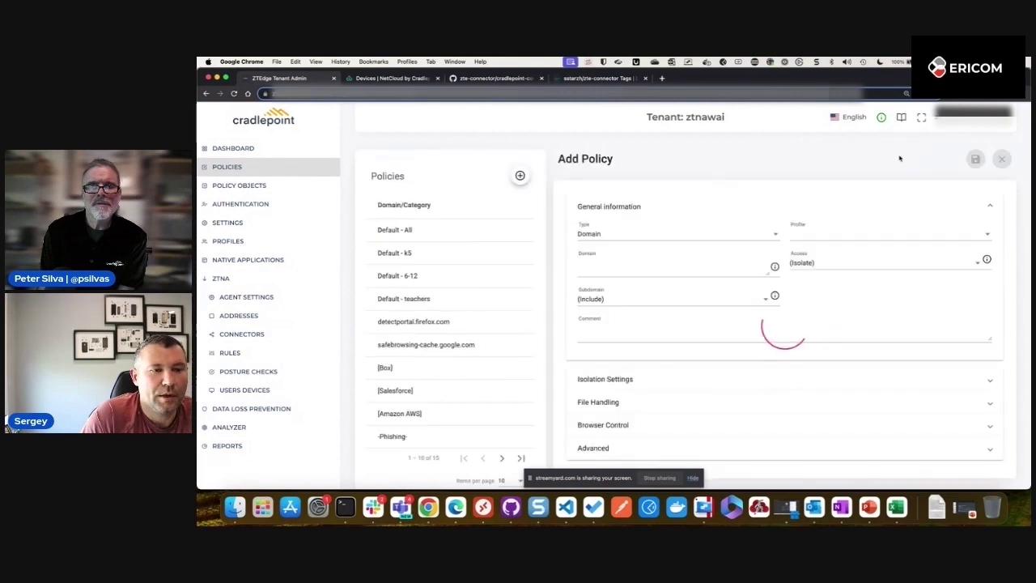
click(654, 235)
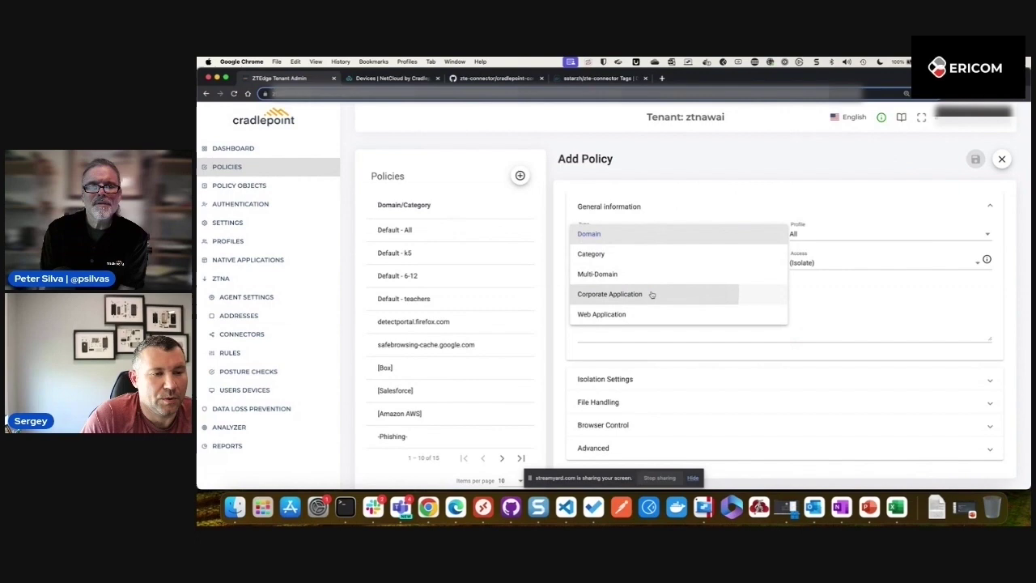
click(652, 294)
click(646, 263)
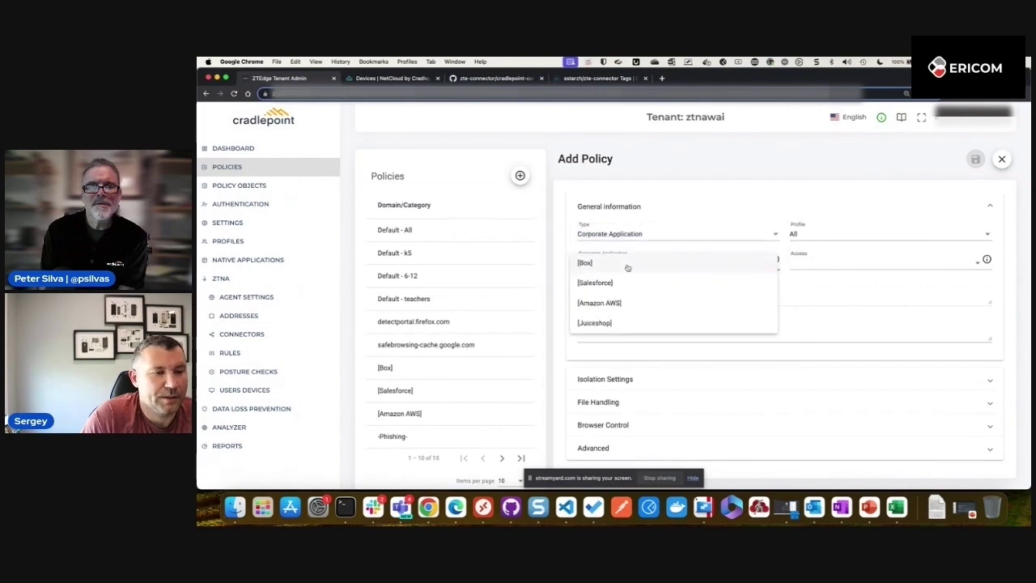
click(639, 321)
click(828, 263)
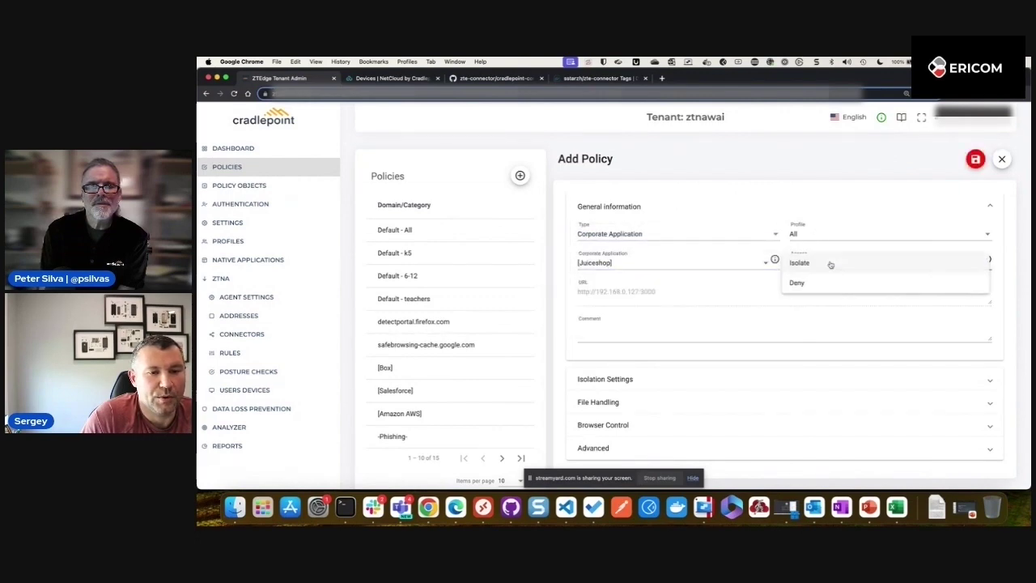
click(828, 263)
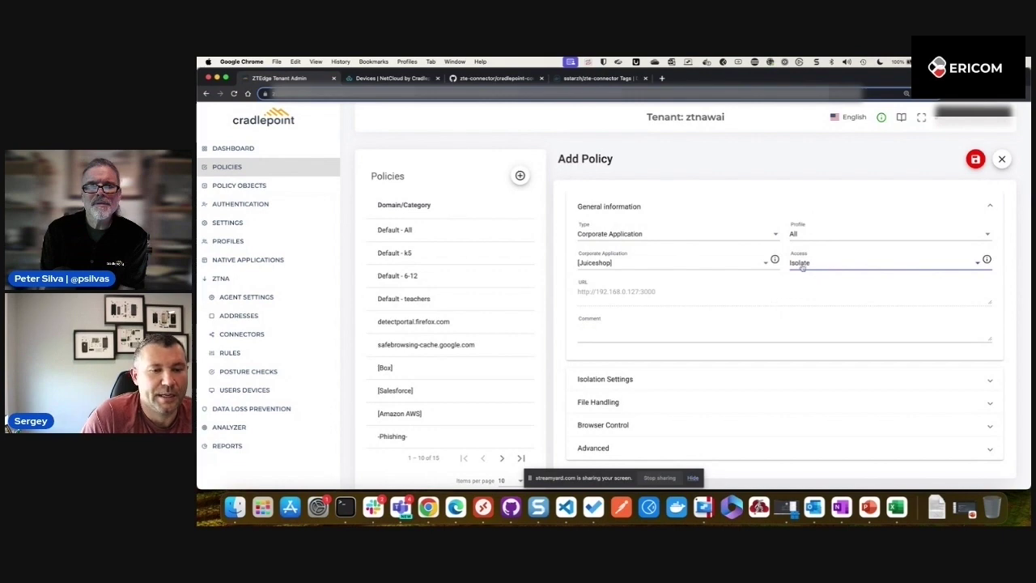
Step: Save the Juiceshop policy and close its details panel
scroll(809, 250, down, 1)
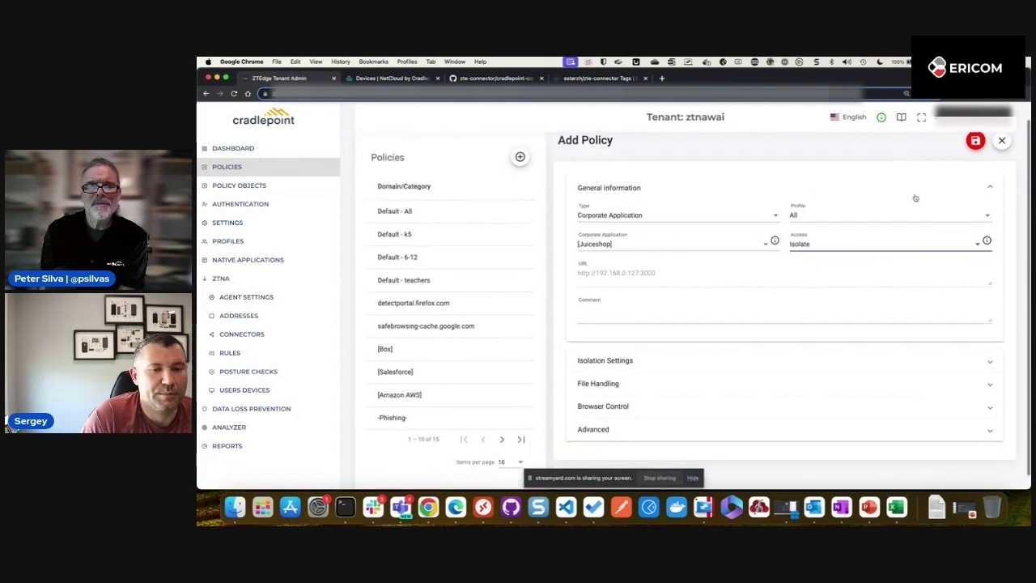
click(976, 146)
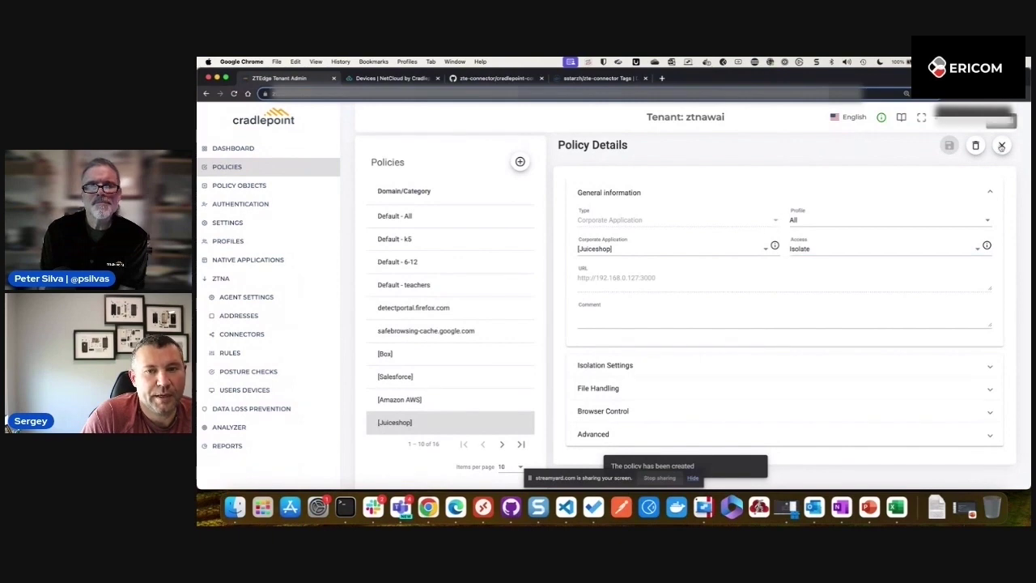
click(1001, 145)
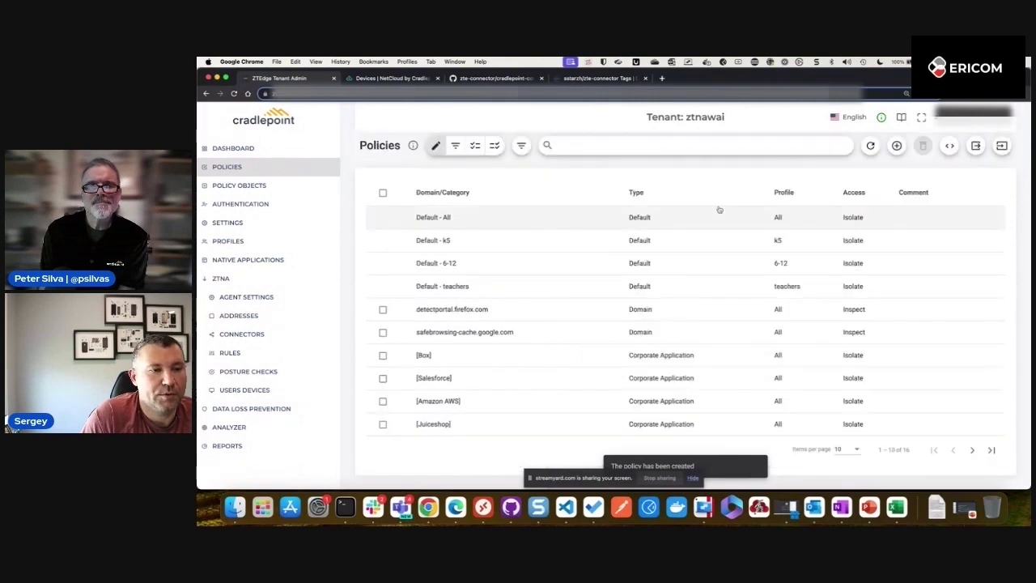
click(272, 186)
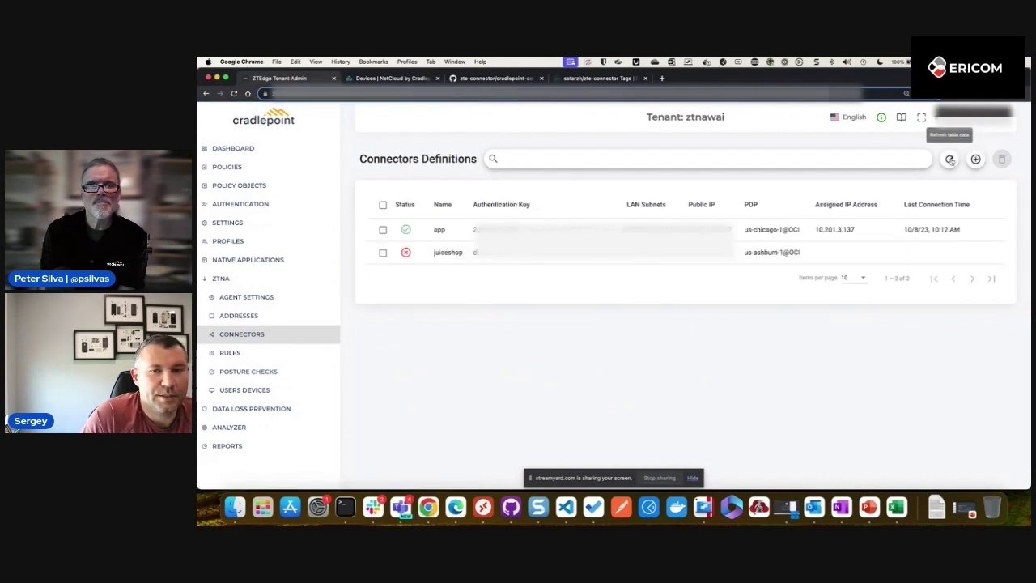
Step: Reload the connectors, then open the ztna applications portal in a new tab and sign in with Microsoft
click(949, 158)
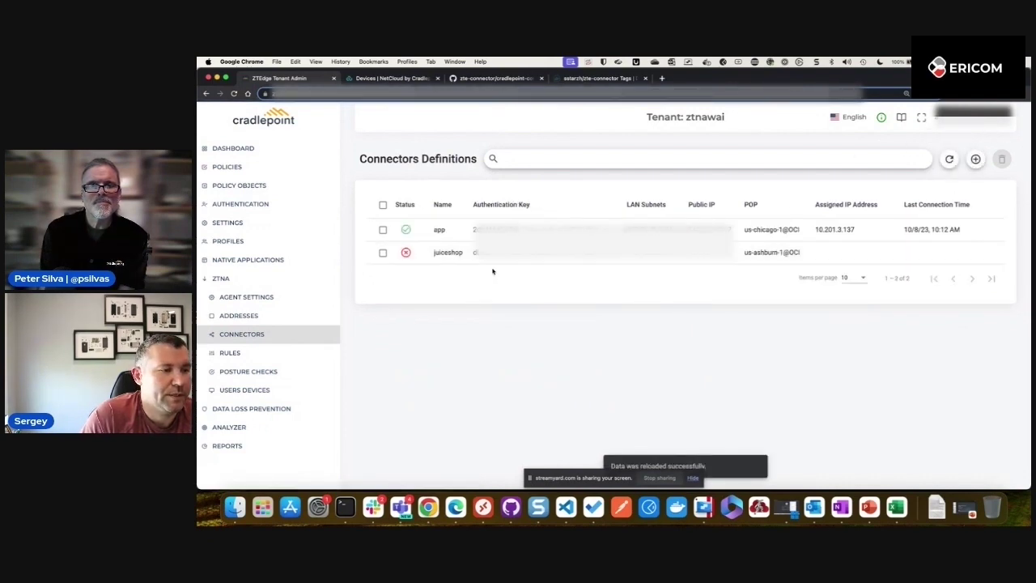
click(662, 79)
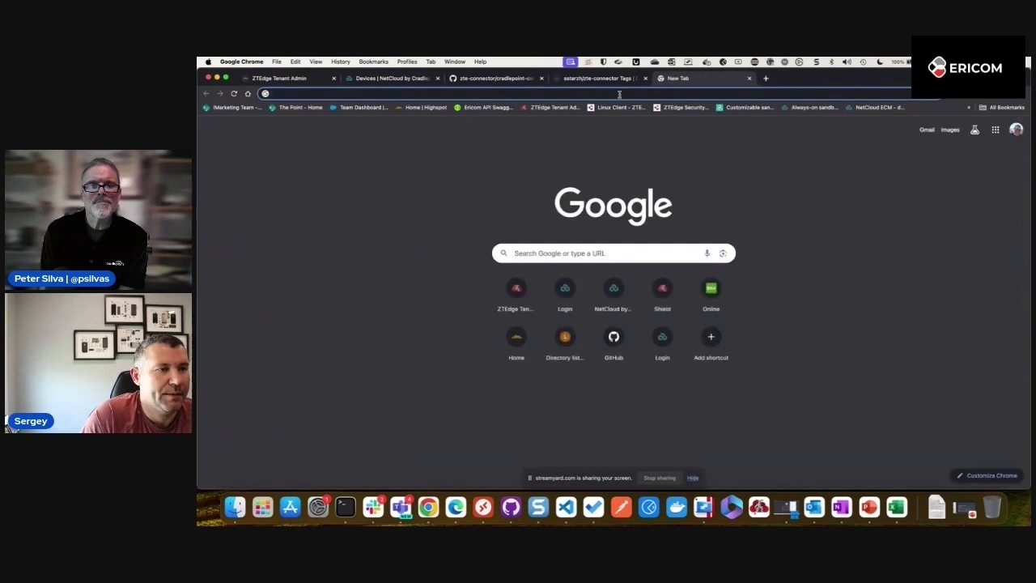
text(zt)
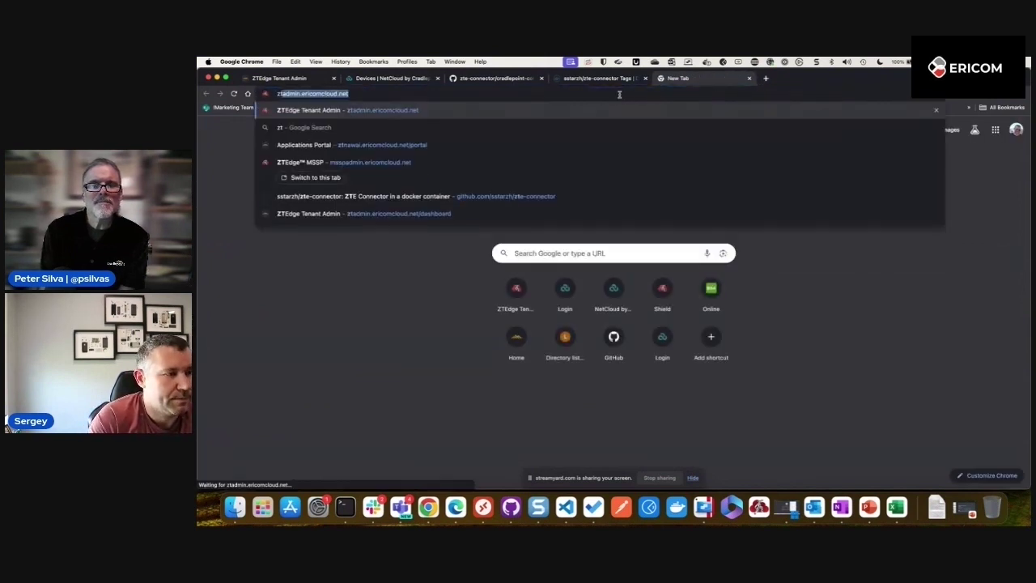
text(na)
key(Return)
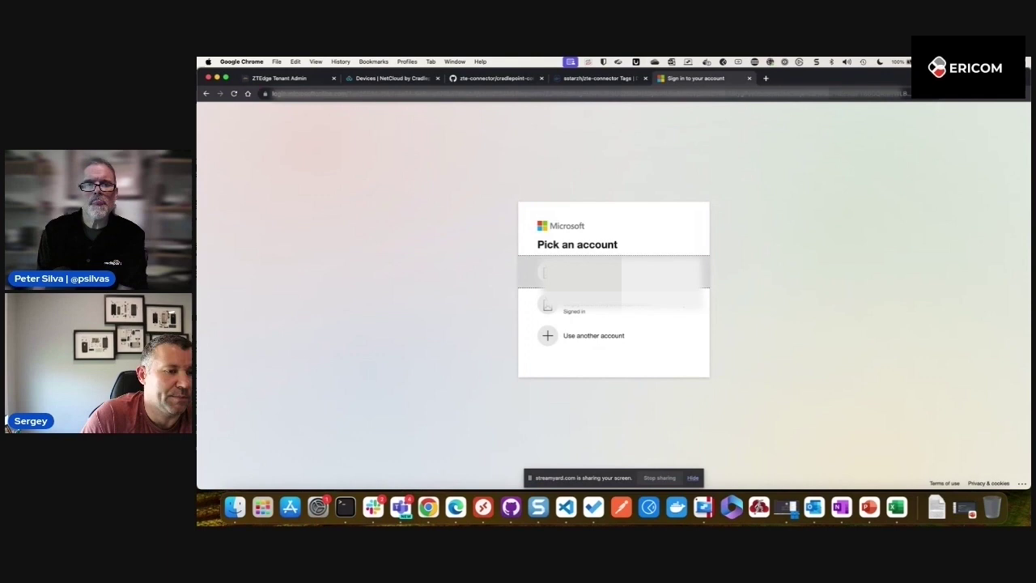
click(578, 272)
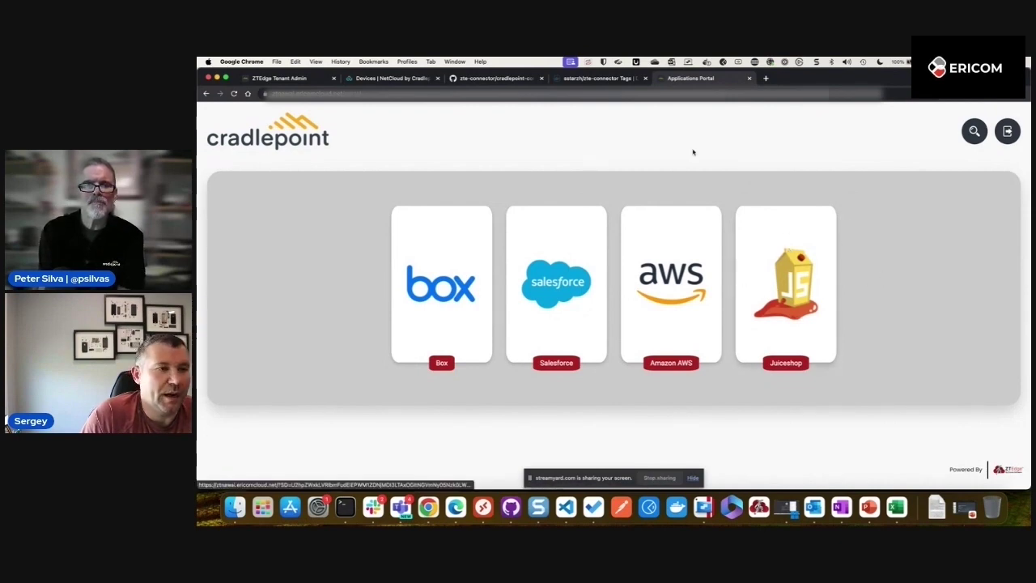
Step: After checking the Connectors tab, launch Box from the Applications Portal into an isolated tab
click(280, 78)
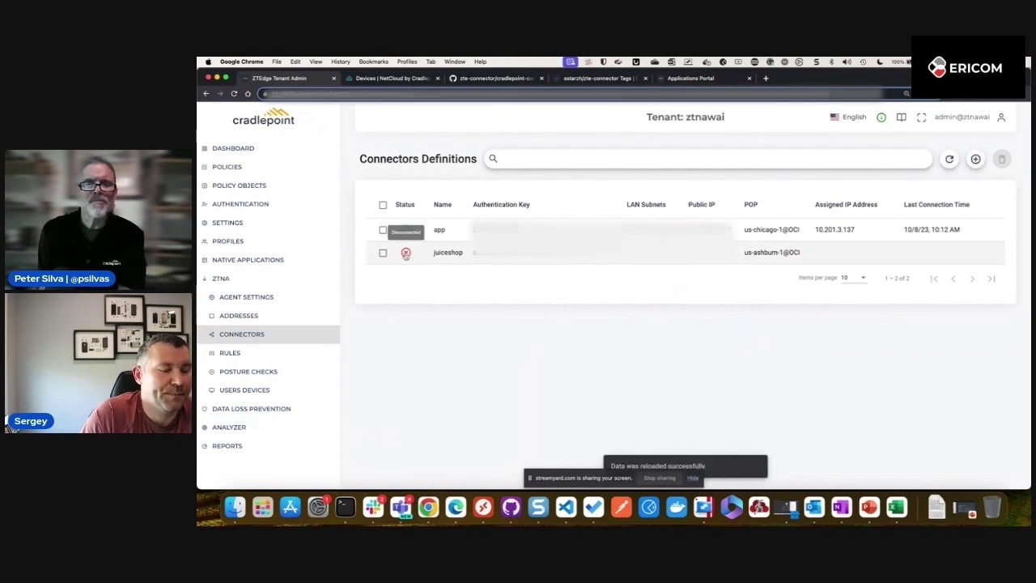
click(697, 78)
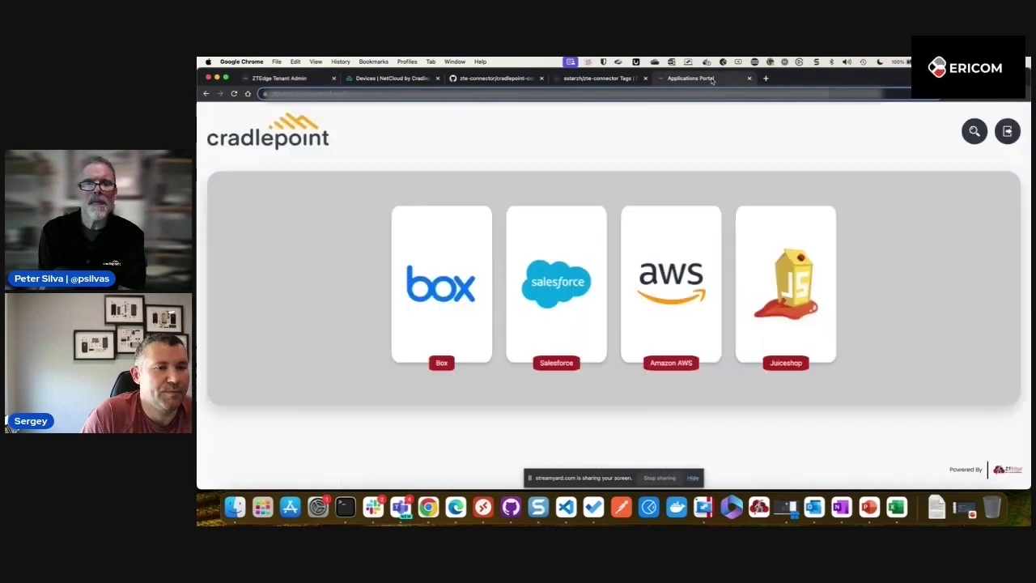
click(448, 255)
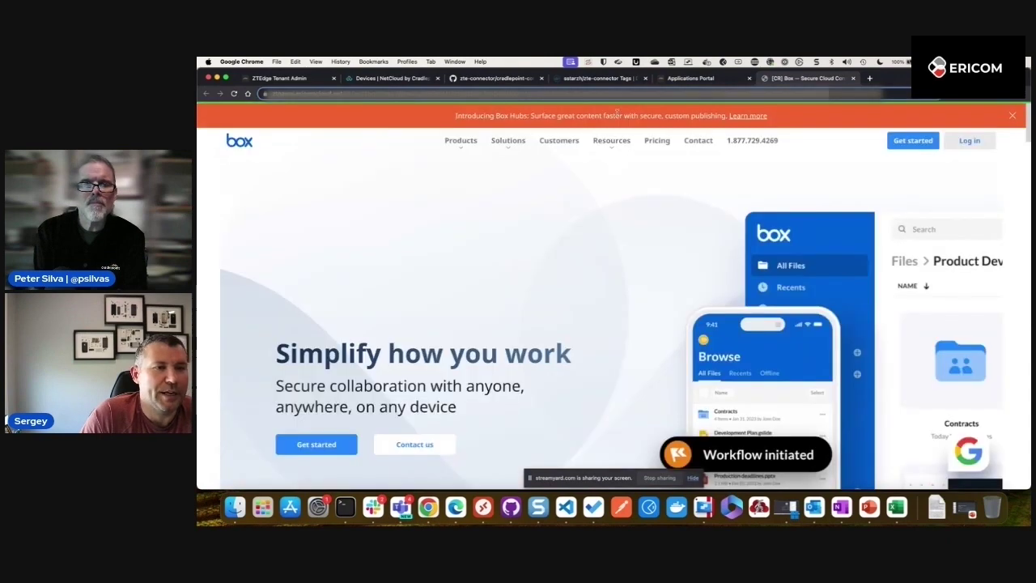
Step: Scroll through the loaded Box 'Simplify how you work' homepage in the isolated tab
mouse_move(615, 142)
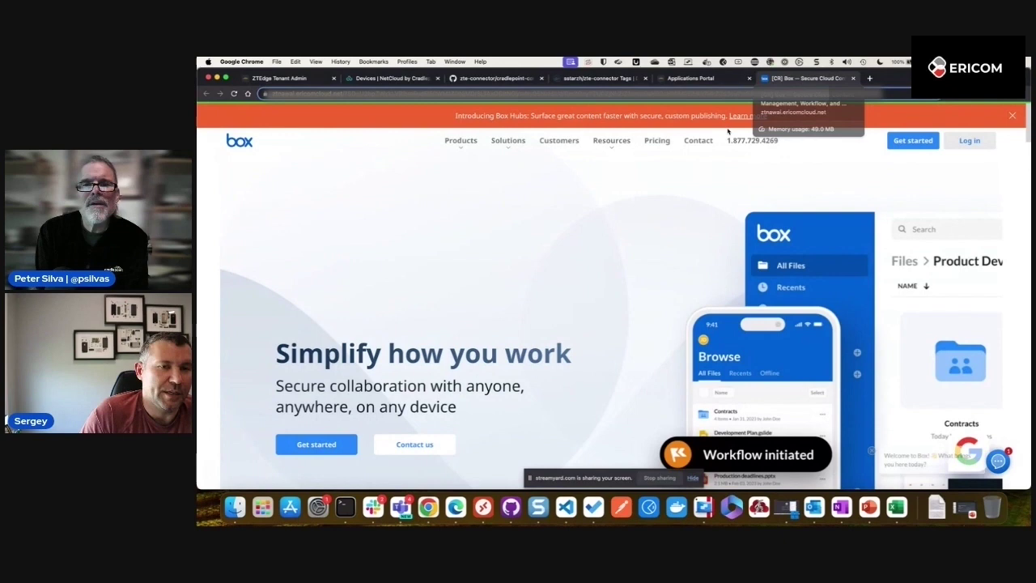
scroll(613, 212, down, 5)
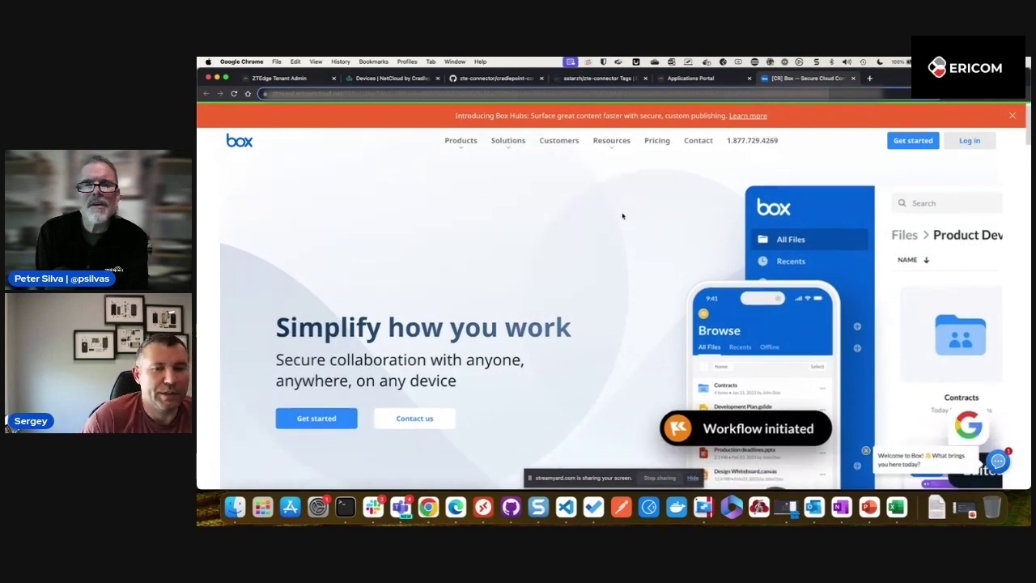
scroll(613, 217, up, 5)
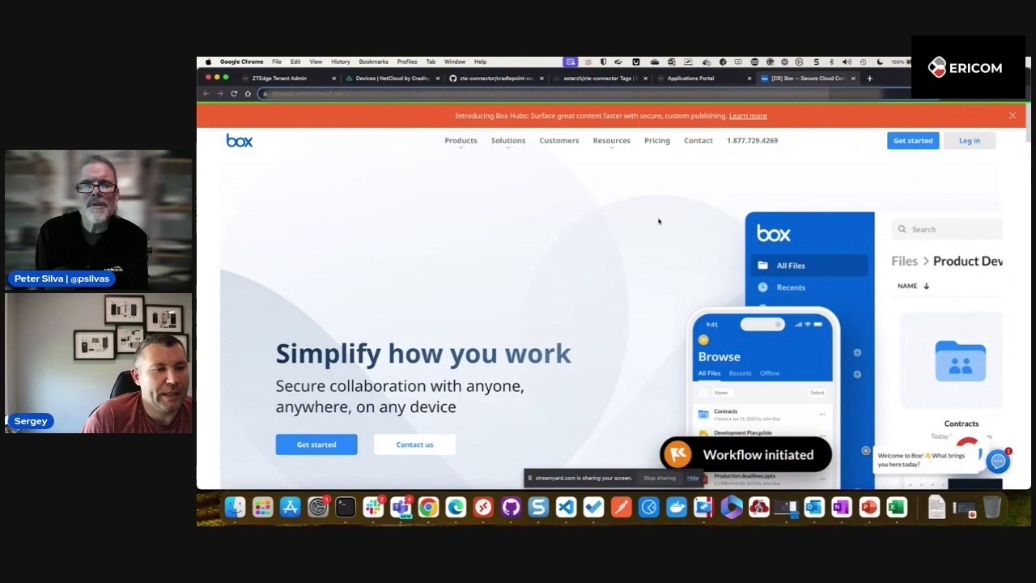
scroll(658, 220, down, 3)
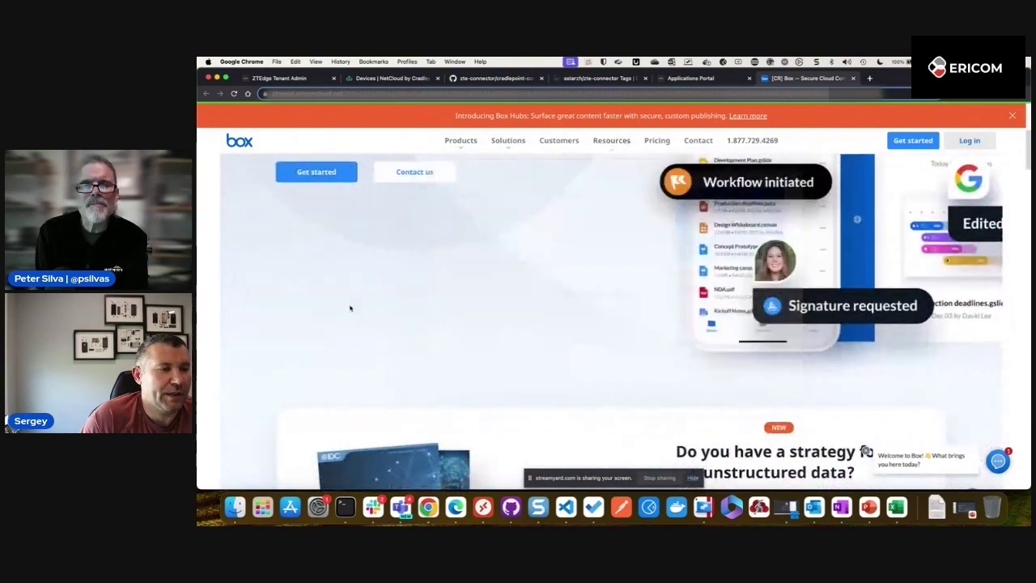
scroll(619, 253, down, 4)
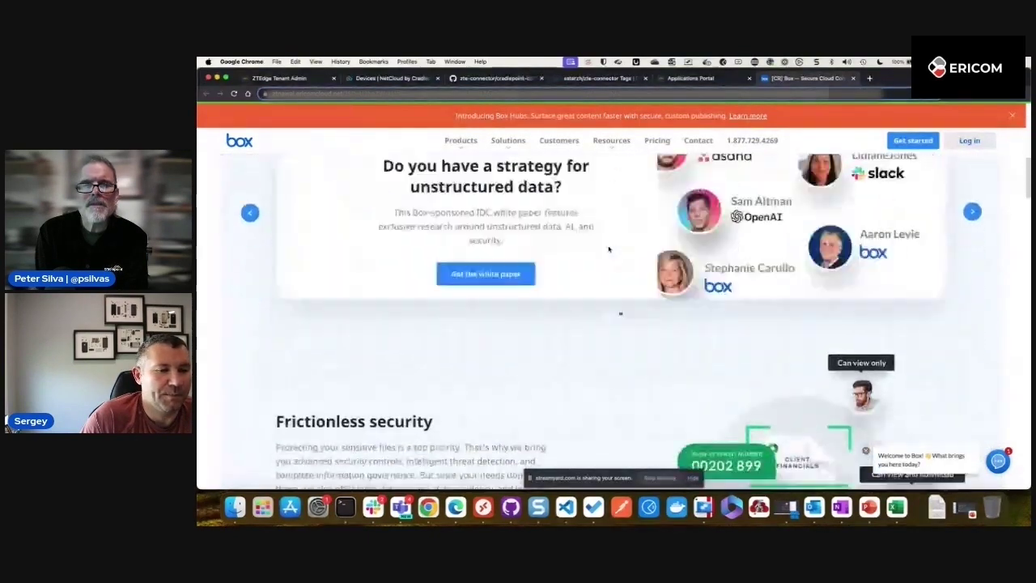
scroll(619, 259, down, 2)
scroll(628, 278, up, 10)
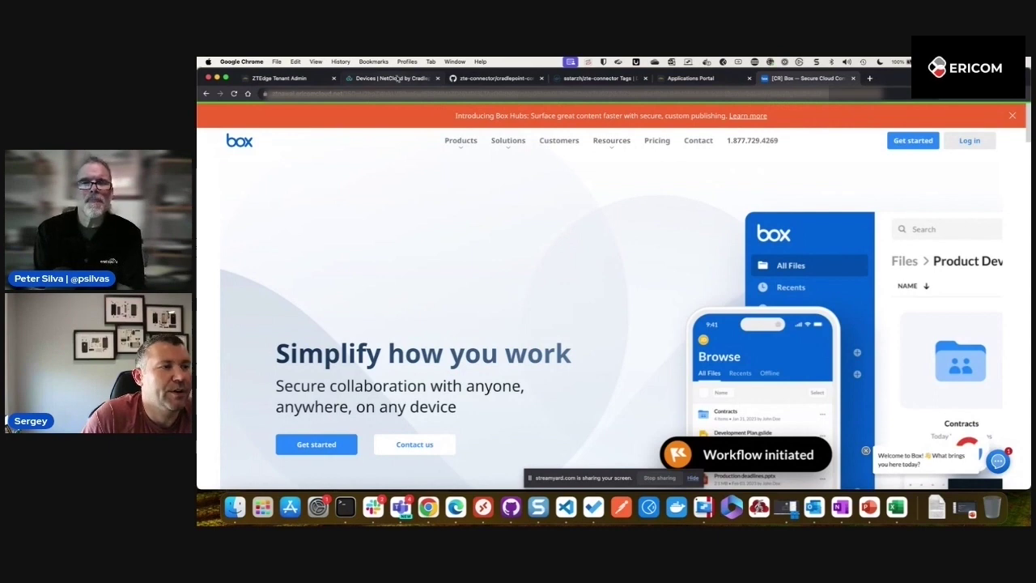
Step: Refresh Connectors Definitions repeatedly until juiceshop shows connected with IP 10.201.44.214
click(284, 78)
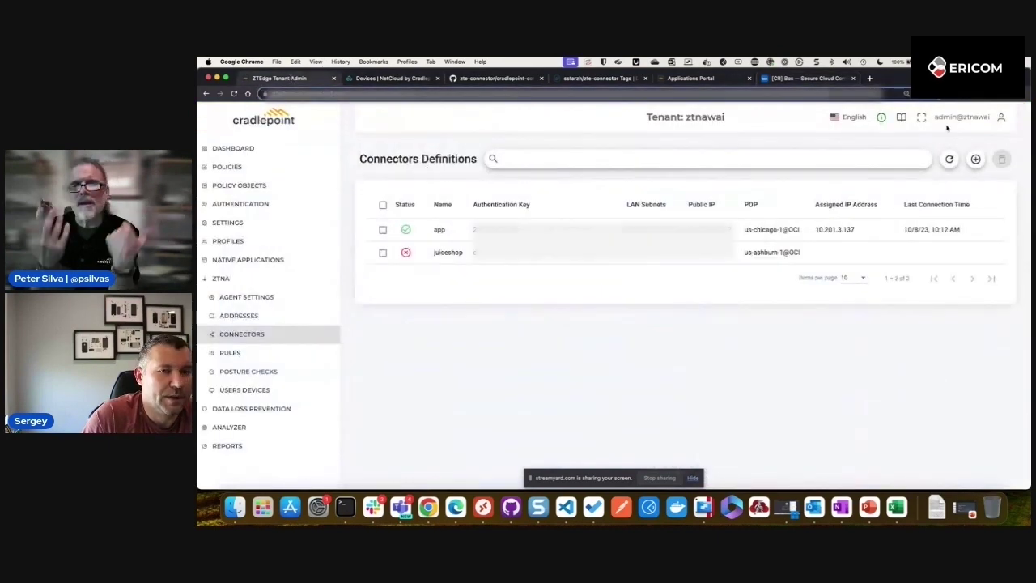
click(949, 158)
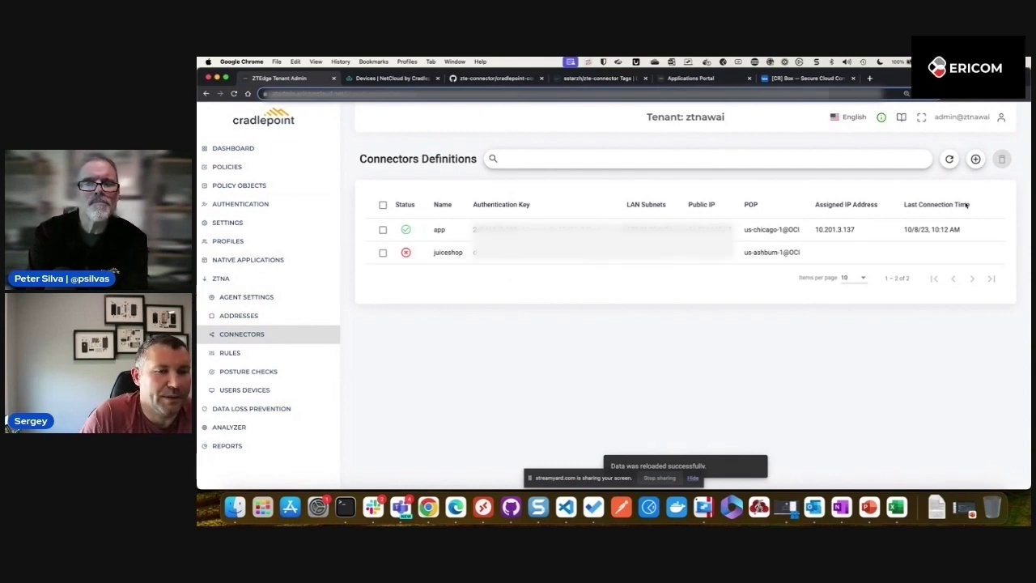
click(949, 158)
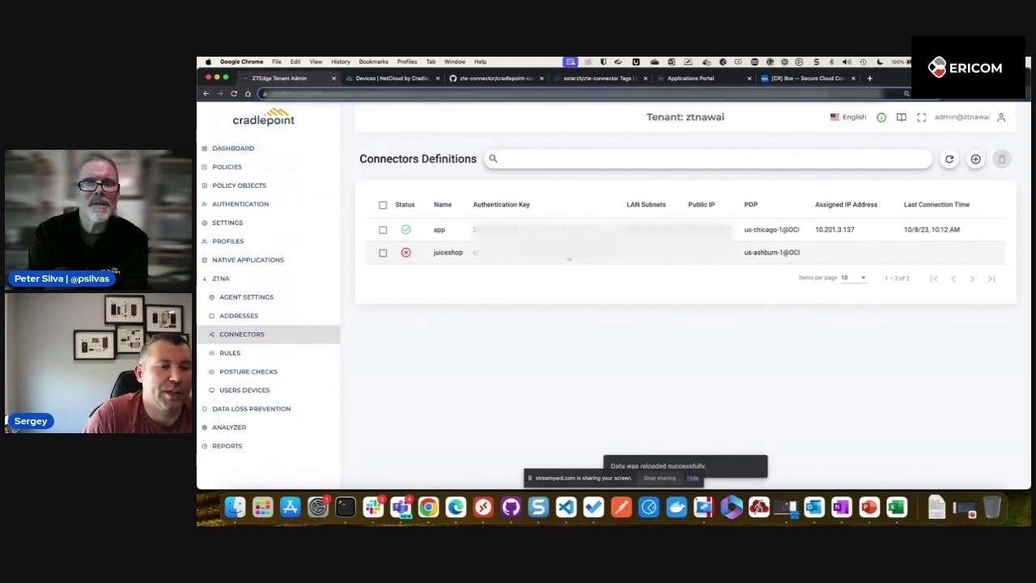
click(949, 159)
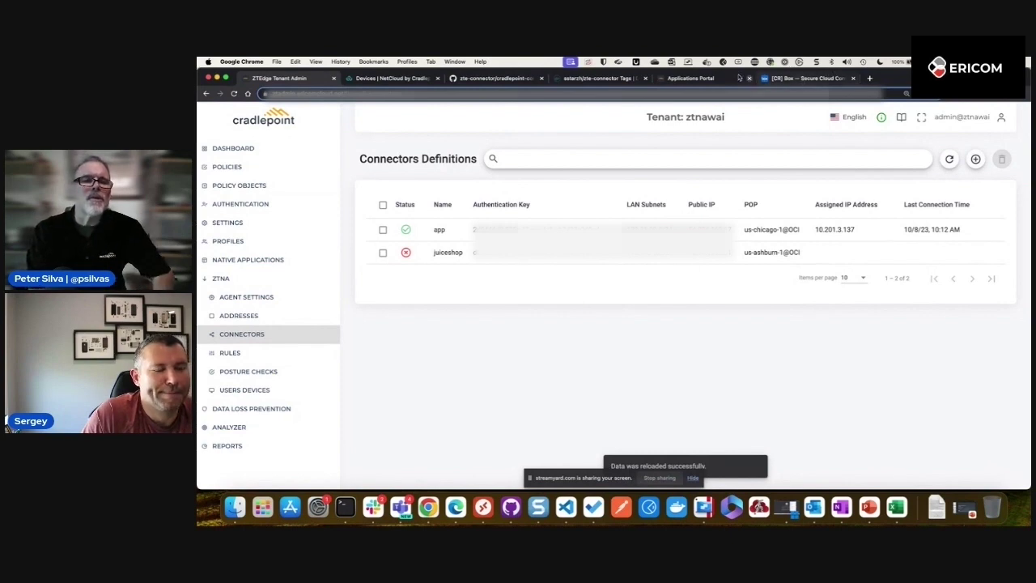
click(697, 79)
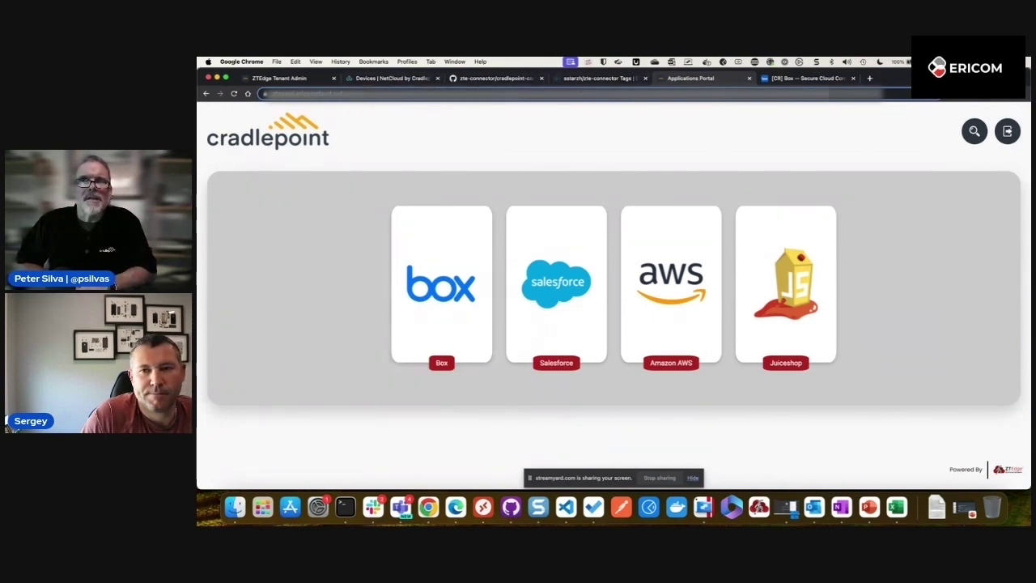
click(647, 482)
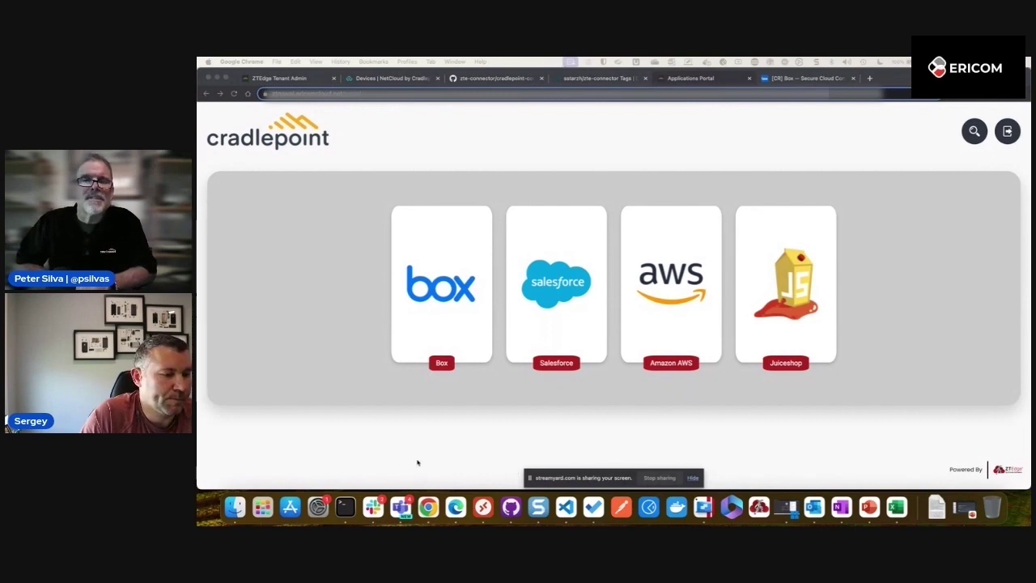
click(620, 140)
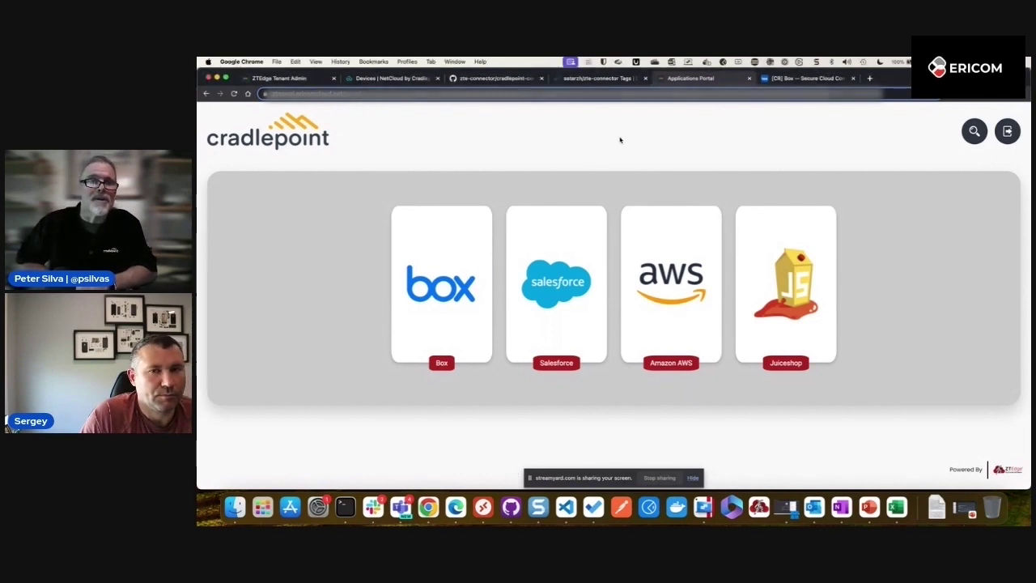
click(314, 78)
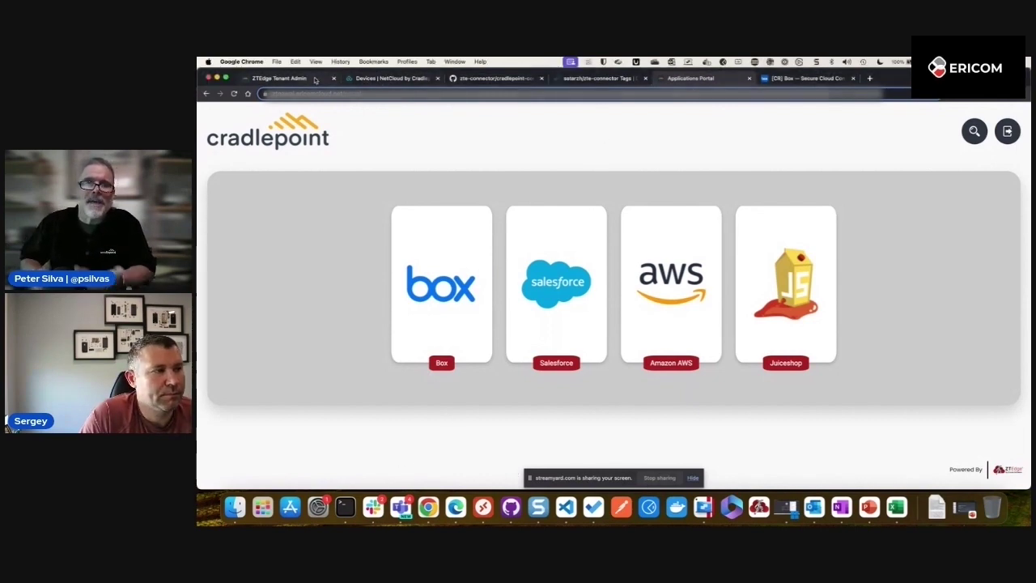
click(949, 159)
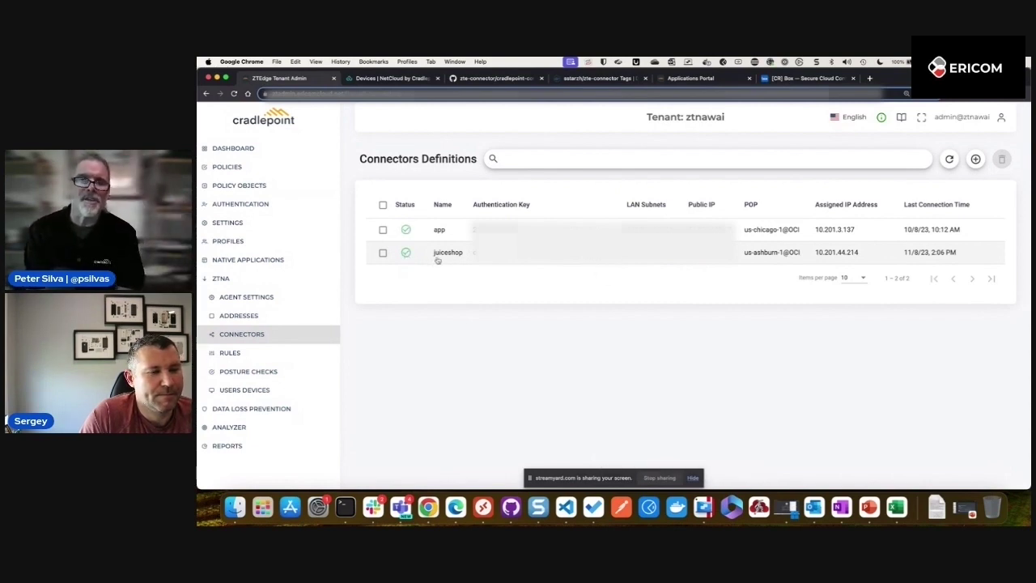
Step: Launch Juiceshop from the portal, retry after the host-unreachable error, and dismiss the welcome message
click(717, 79)
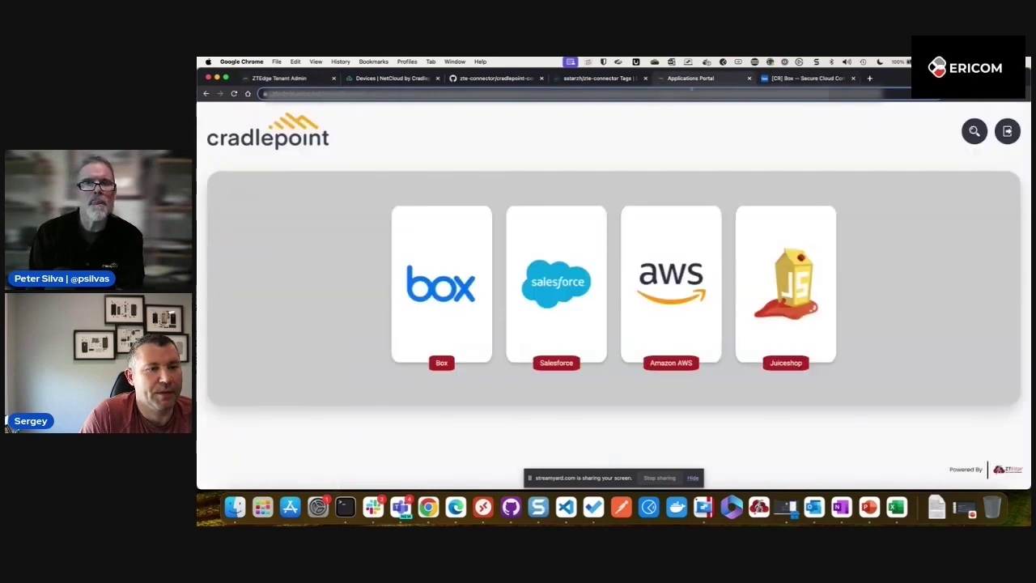
click(792, 245)
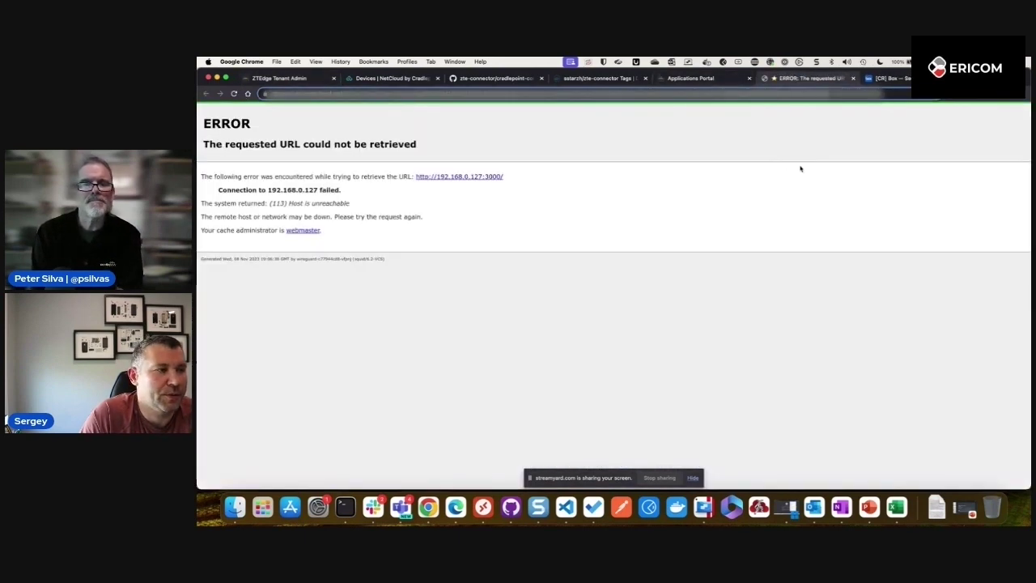
click(852, 77)
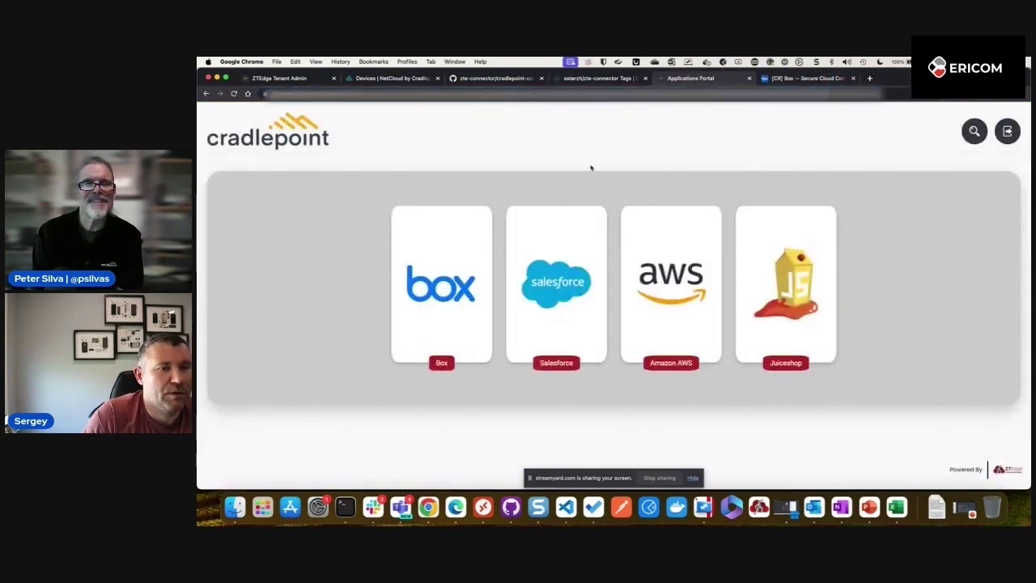
click(777, 255)
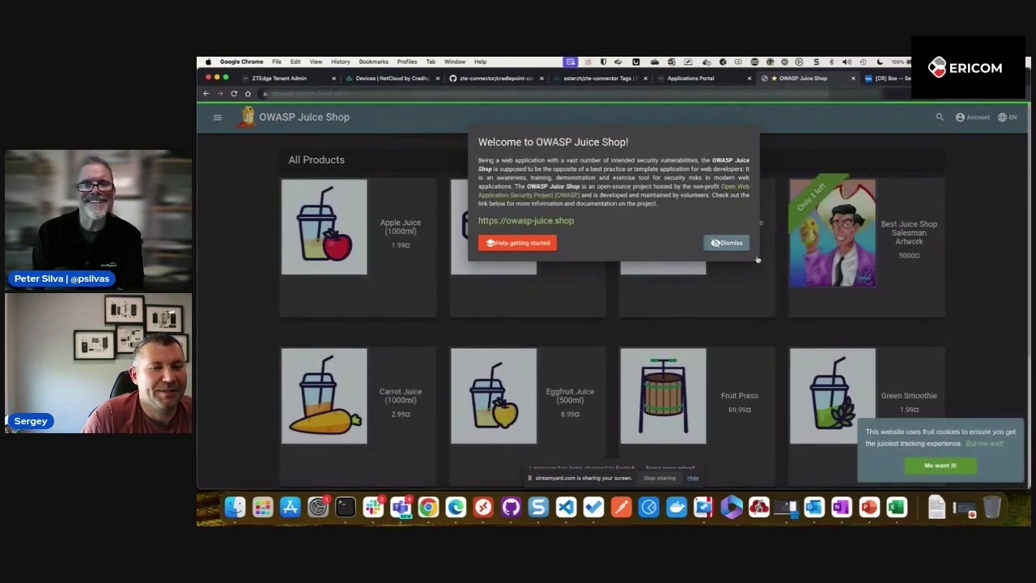
click(738, 244)
scroll(746, 234, down, 2)
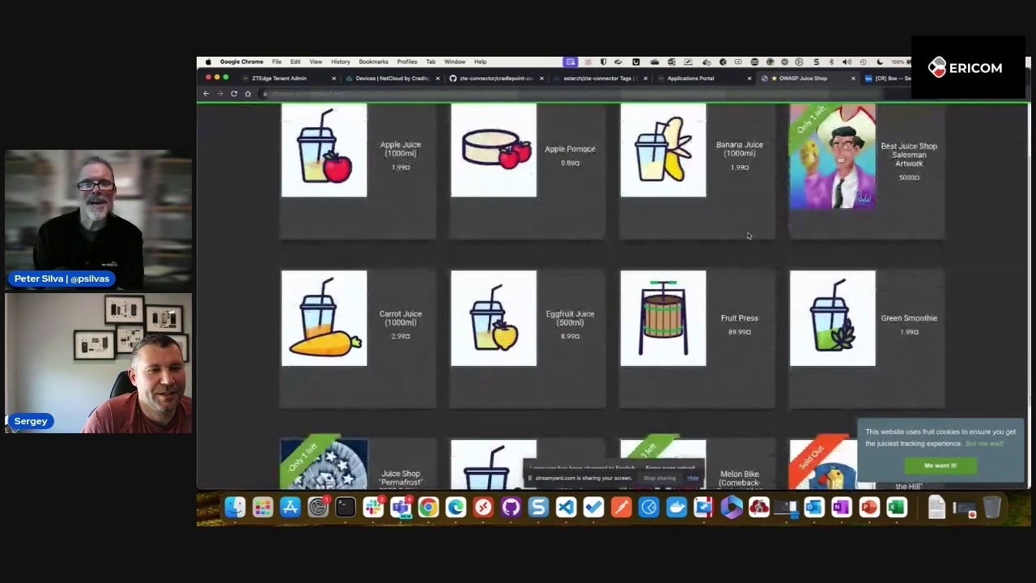
scroll(748, 236, up, 2)
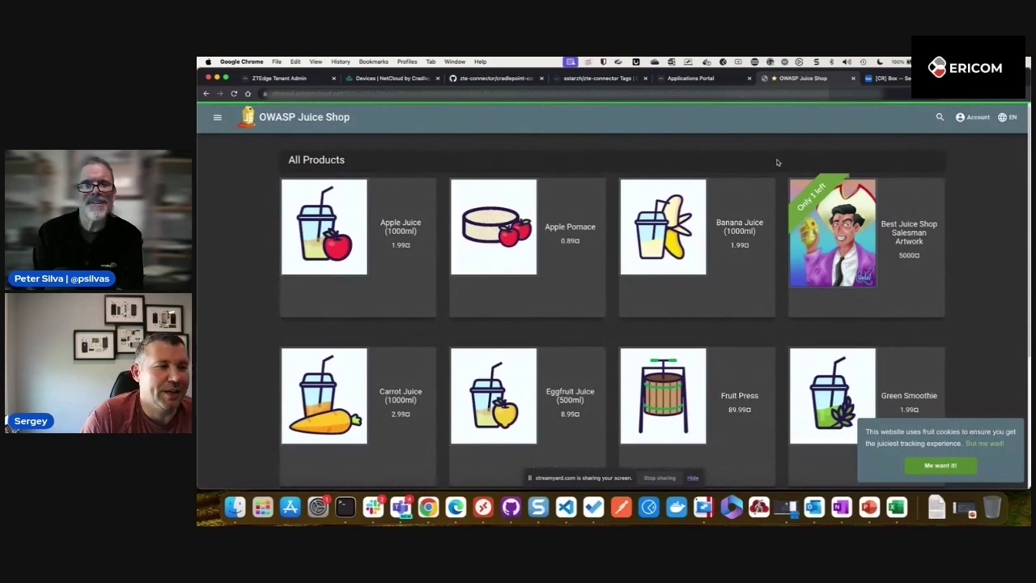